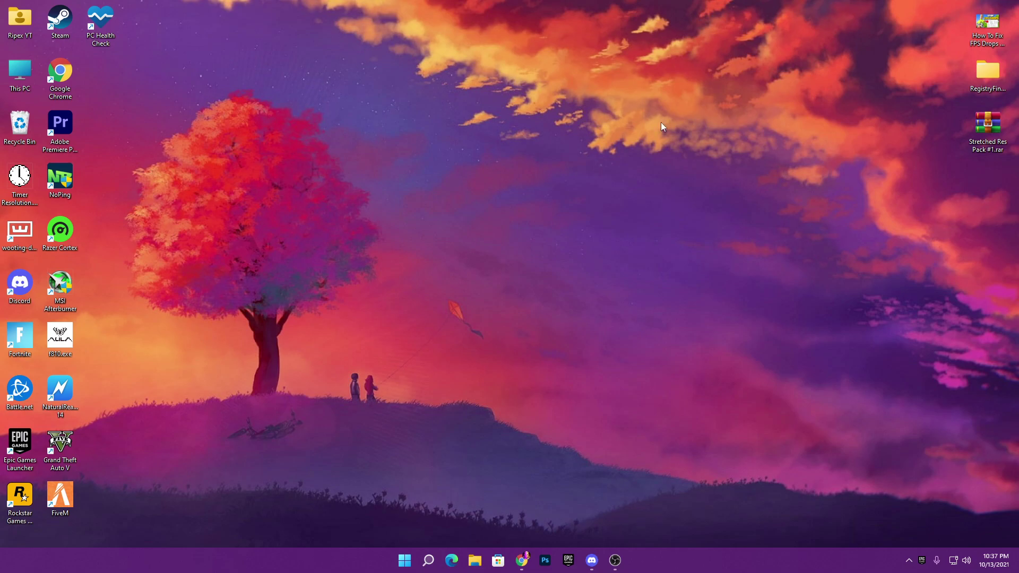
# Move the Stretched Res Pack #1.rar icon from the right edge to the desktop middle, near the tree
pyautogui.moveTo(986, 126); pyautogui.dragTo(287, 117)
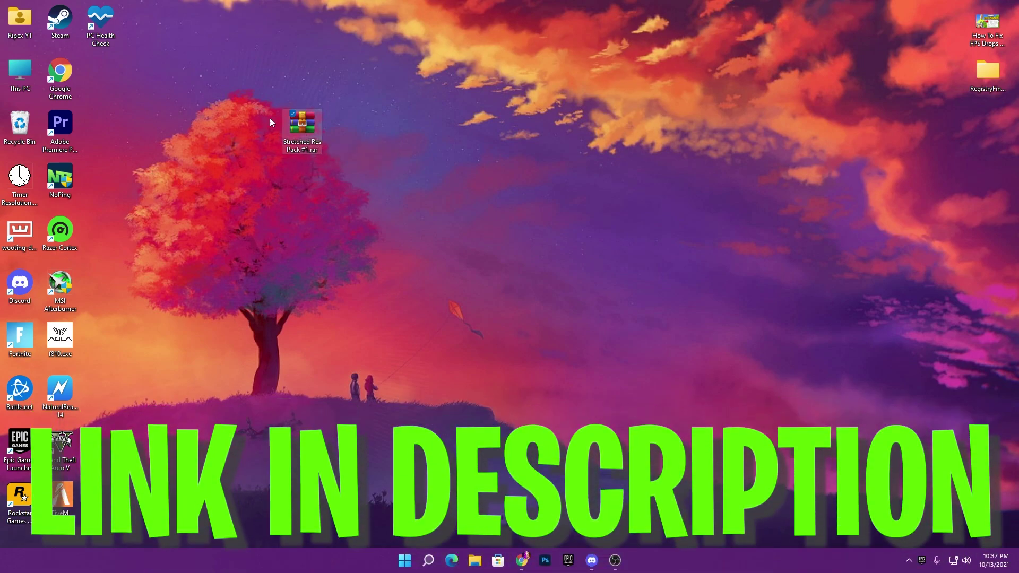
# Drag the Stretched Res Pack #1 folder out of the WinRAR archive onto the desktop, then close WinRAR
pyautogui.press('Return')
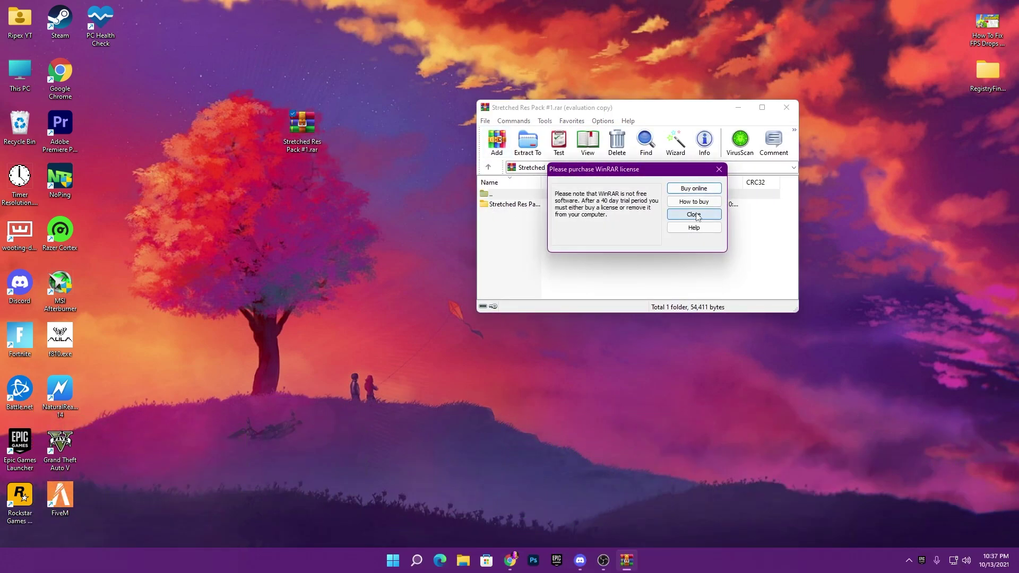
pyautogui.click(695, 214)
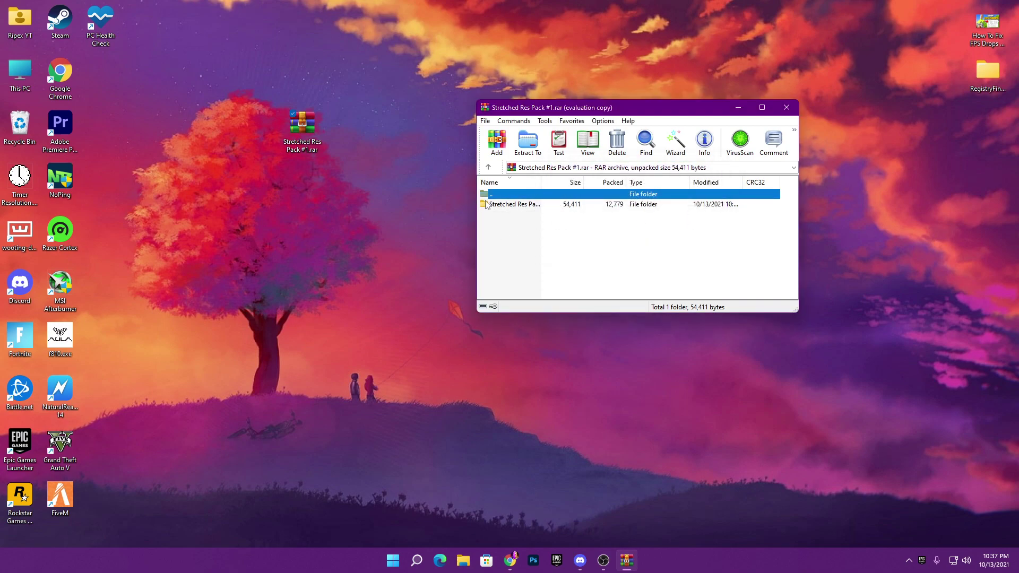
pyautogui.click(512, 211)
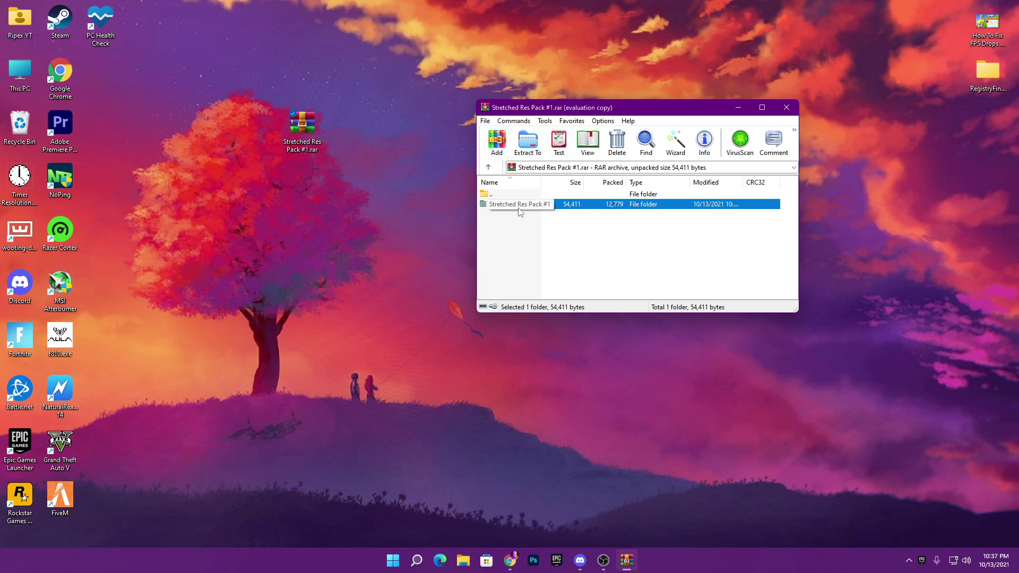
pyautogui.moveTo(520, 212); pyautogui.dragTo(369, 216)
pyautogui.click(794, 113)
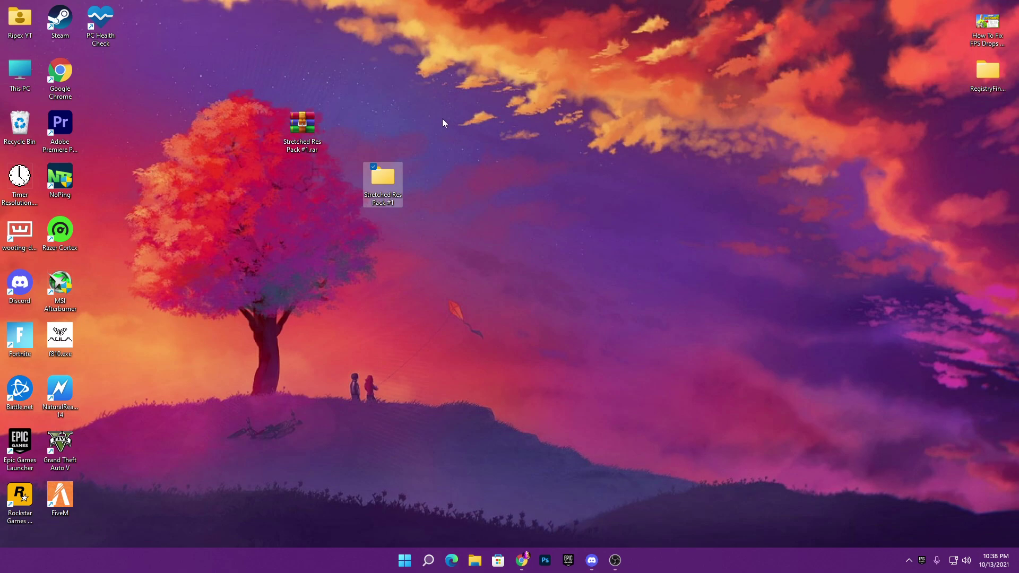
# Launch the NVIDIA Control Panel from the desktop's Show more options menu
pyautogui.click(430, 560)
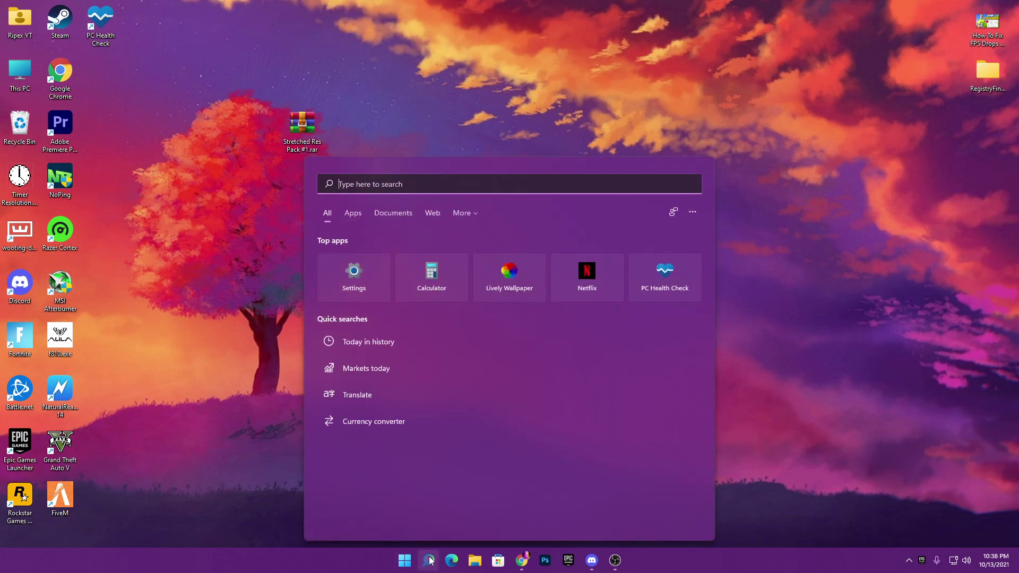
pyautogui.write('nv')
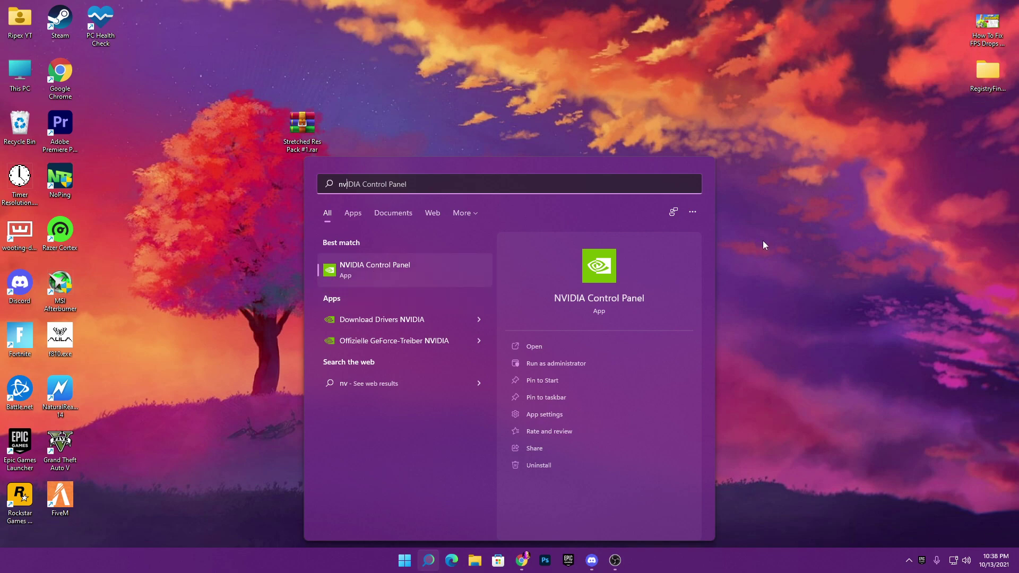
pyautogui.rightClick(573, 99)
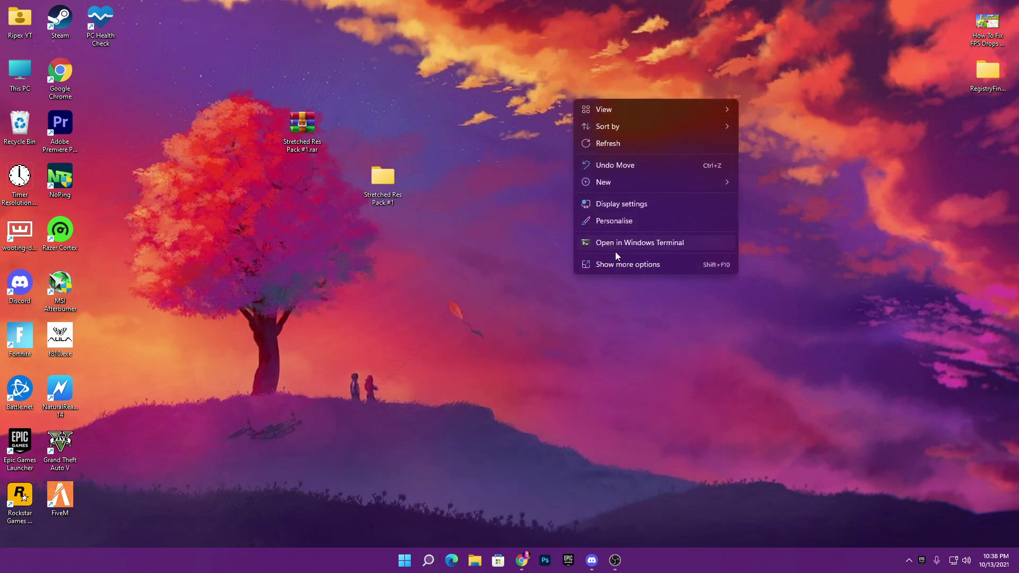
pyautogui.click(595, 264)
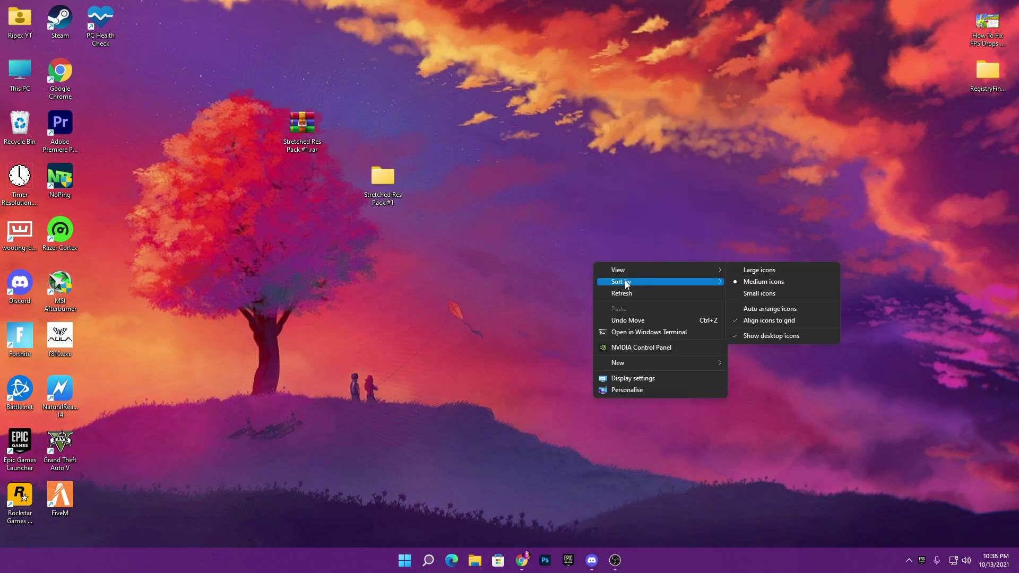
pyautogui.click(639, 349)
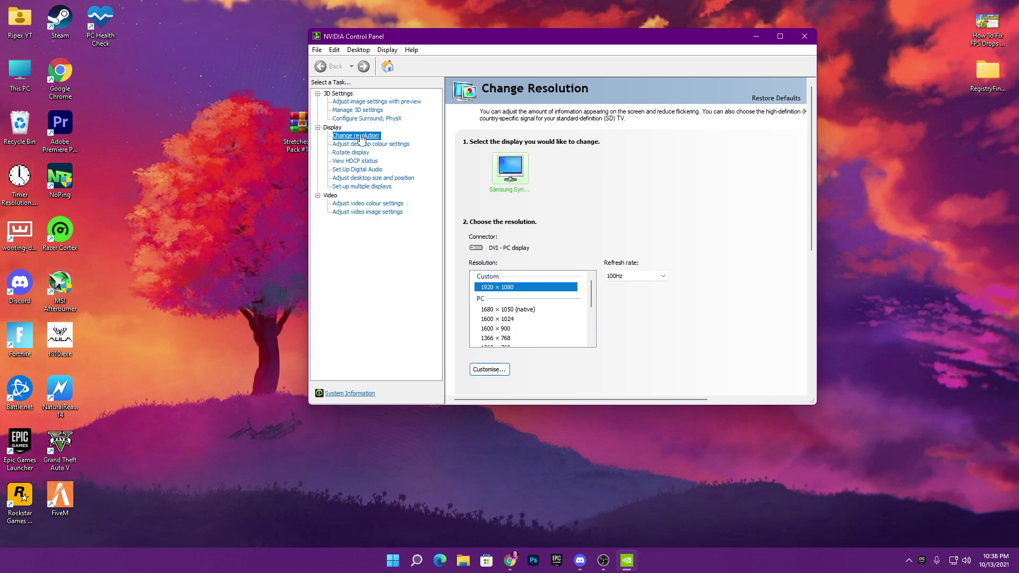
# Open the custom resolution list, keeping unexposed resolutions enabled, and start a new custom resolution
pyautogui.click(489, 371)
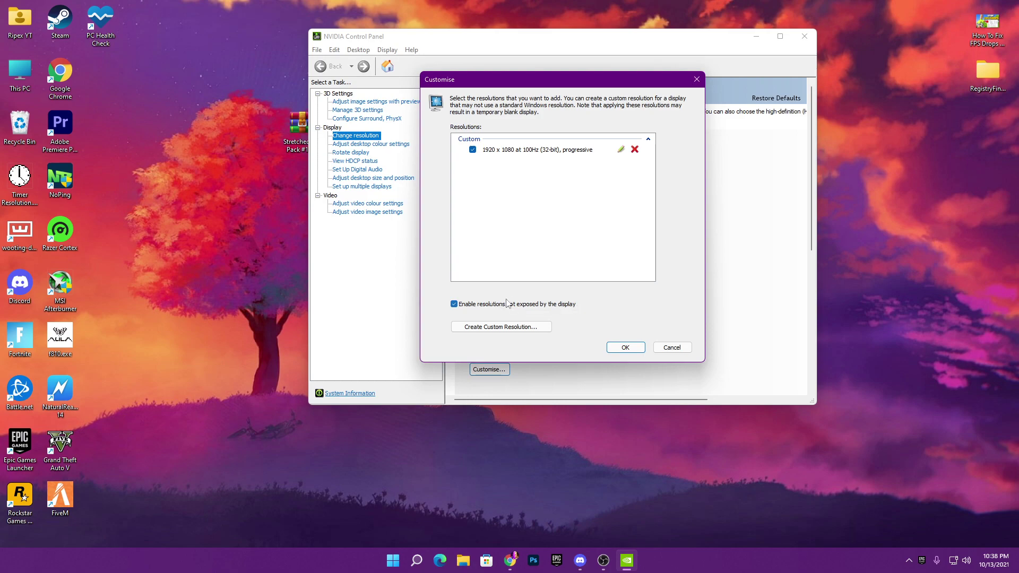
pyautogui.click(454, 305)
pyautogui.click(454, 305)
pyautogui.click(515, 327)
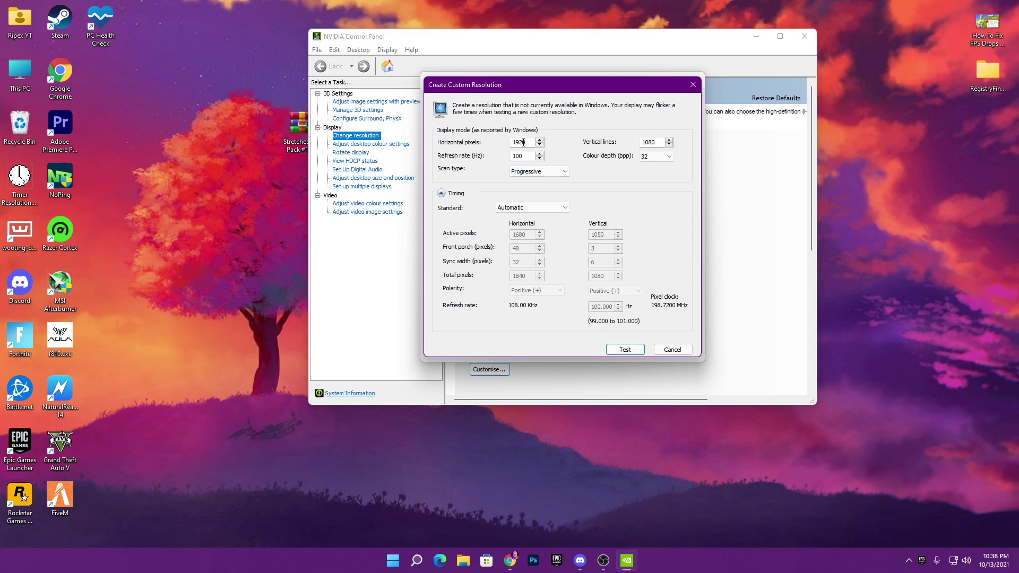
# Enter 768 horizontal pixels, 500 vertical lines and 120 Hz refresh, keeping progressive scan
pyautogui.moveTo(528, 142); pyautogui.dragTo(461, 146)
pyautogui.write('768')
pyautogui.moveTo(658, 142); pyautogui.dragTo(578, 141)
pyautogui.write('500')
pyautogui.press('Tab')
pyautogui.write('120')
pyautogui.click(524, 172)
pyautogui.click(539, 182)
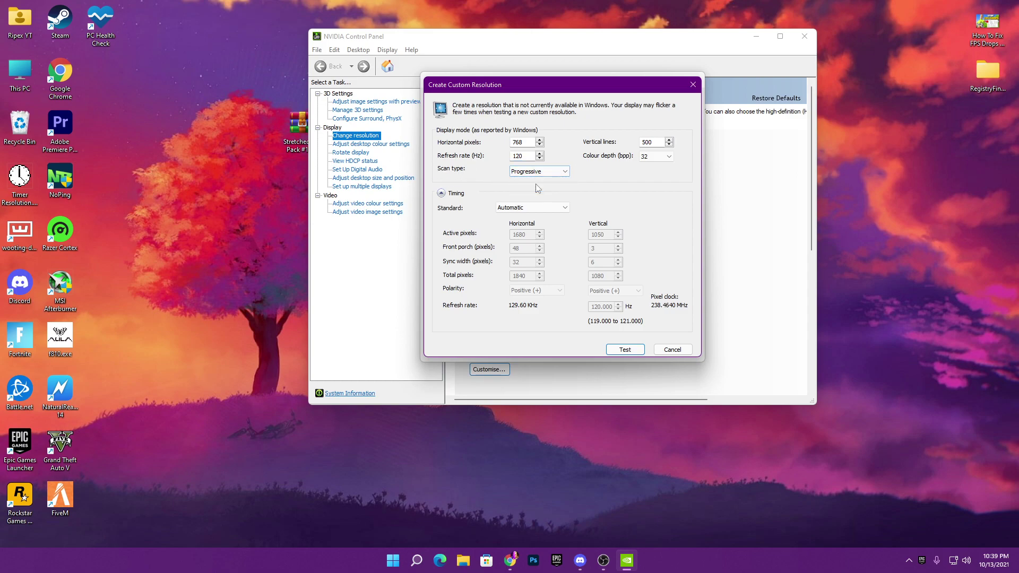
# Test and keep the 768 × 500 120Hz resolution, confirm the list, and close the panel
pyautogui.click(625, 349)
pyautogui.click(335, 229)
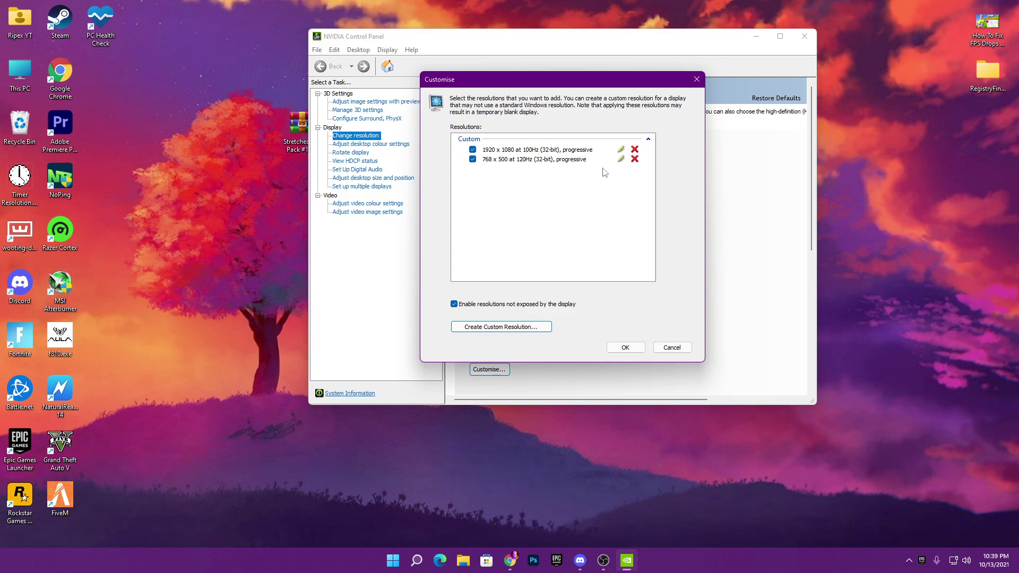
pyautogui.click(488, 161)
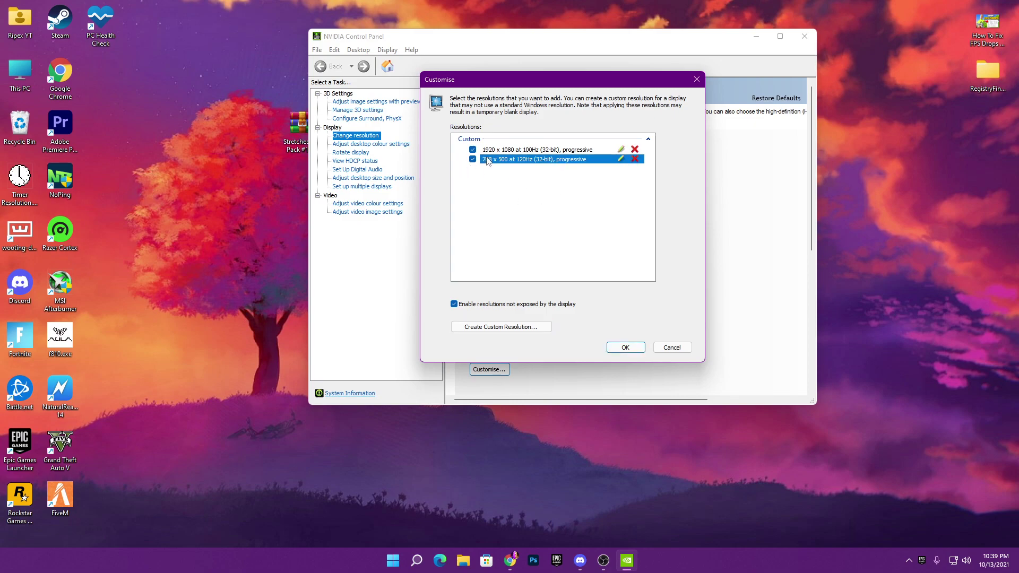
pyautogui.click(625, 347)
pyautogui.hotkey('alt', 'F4')
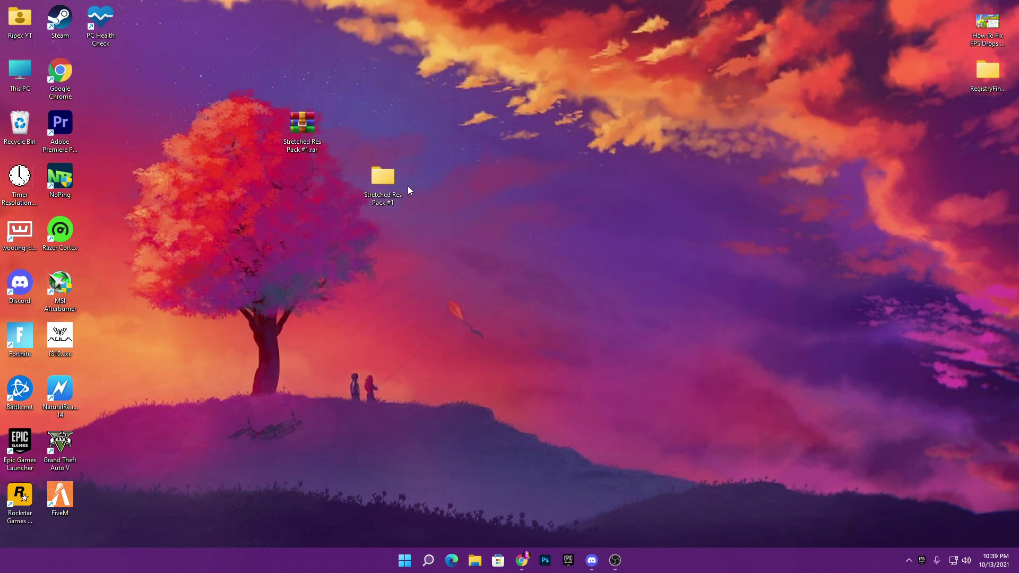
# Open FPS Drops Fix Registry Tweaks and merge GameDVR_Enabled.reg into the registry
pyautogui.doubleClick(382, 180)
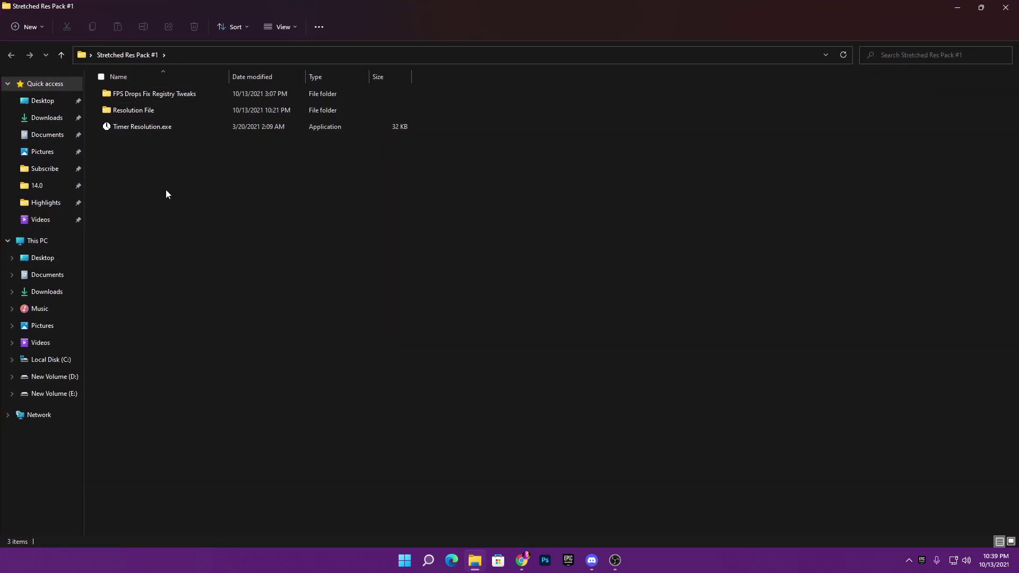
pyautogui.doubleClick(177, 94)
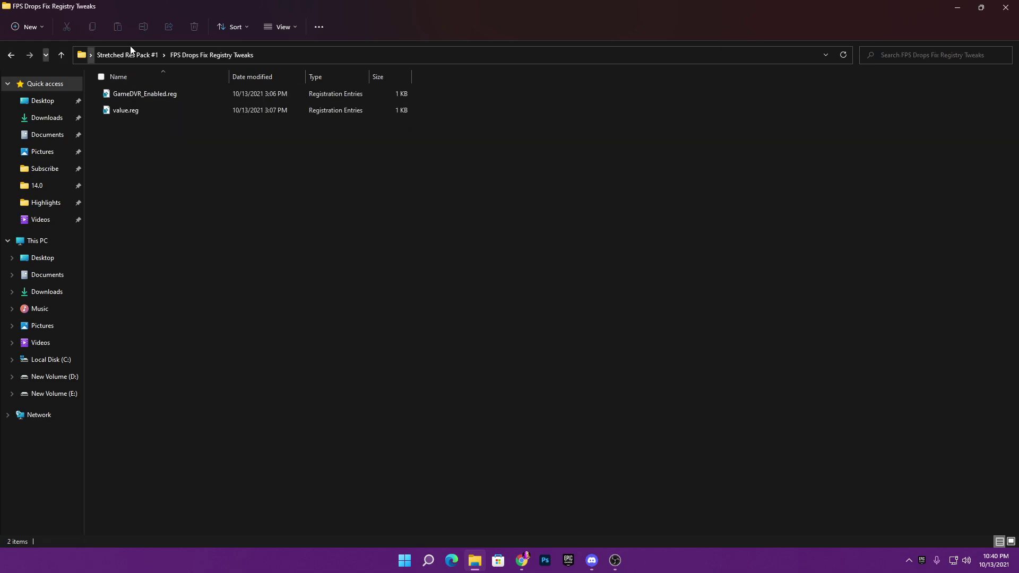
pyautogui.doubleClick(155, 96)
pyautogui.click(447, 379)
pyautogui.click(580, 291)
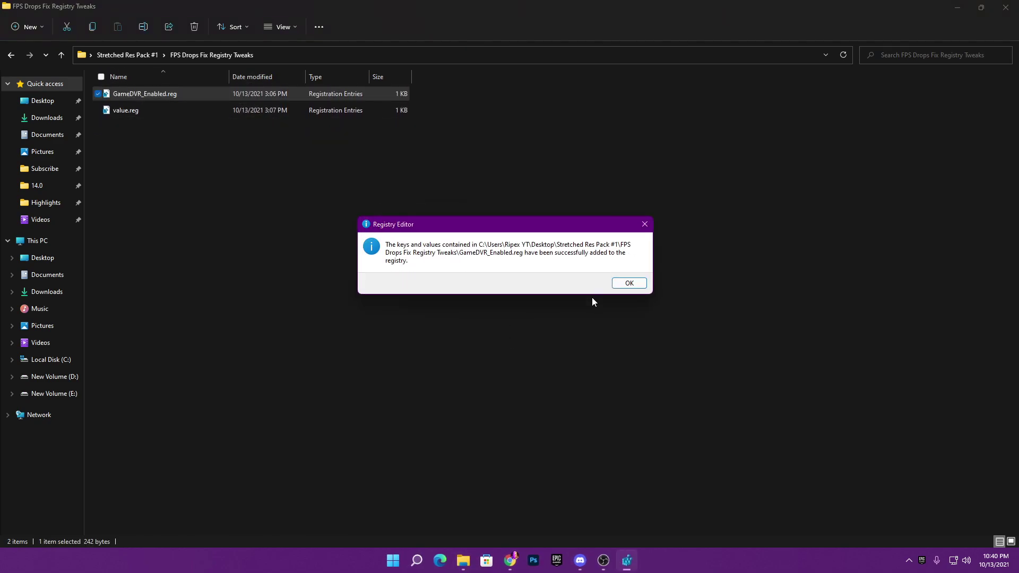
pyautogui.click(628, 282)
# Merge value.reg into the registry and return to the Stretched Res Pack #1 folder
pyautogui.doubleClick(176, 110)
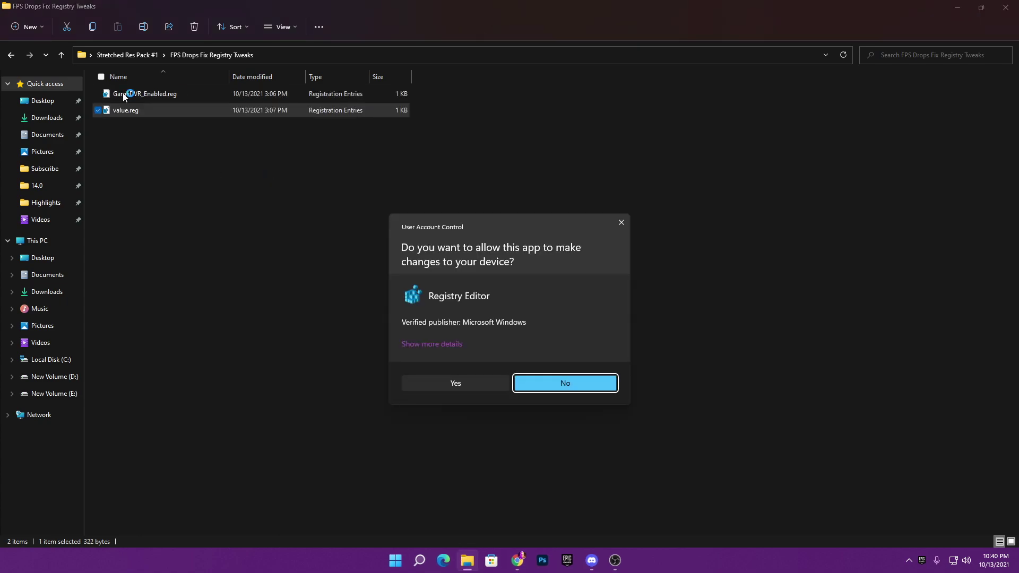
pyautogui.click(448, 384)
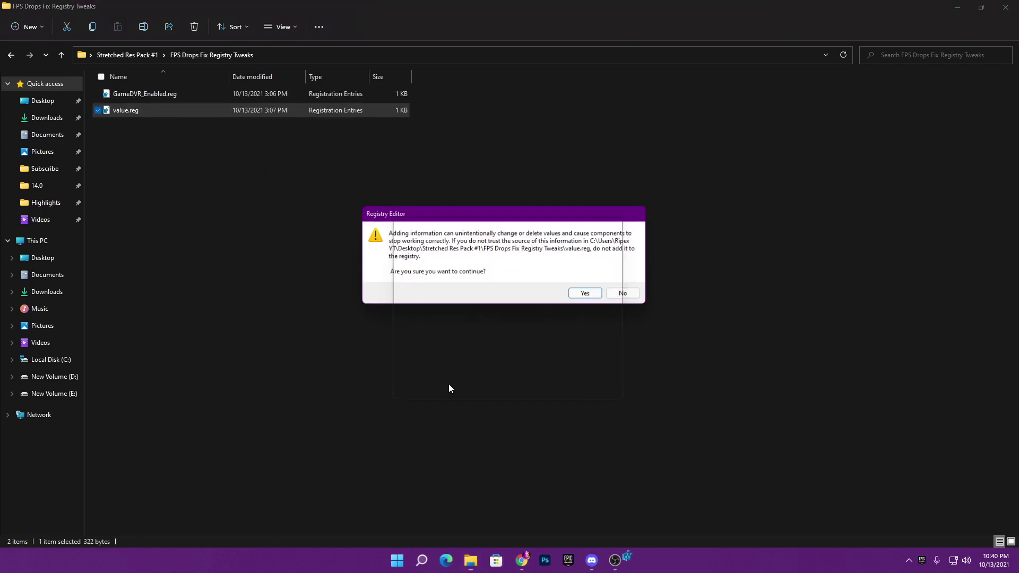
pyautogui.click(585, 292)
pyautogui.click(630, 282)
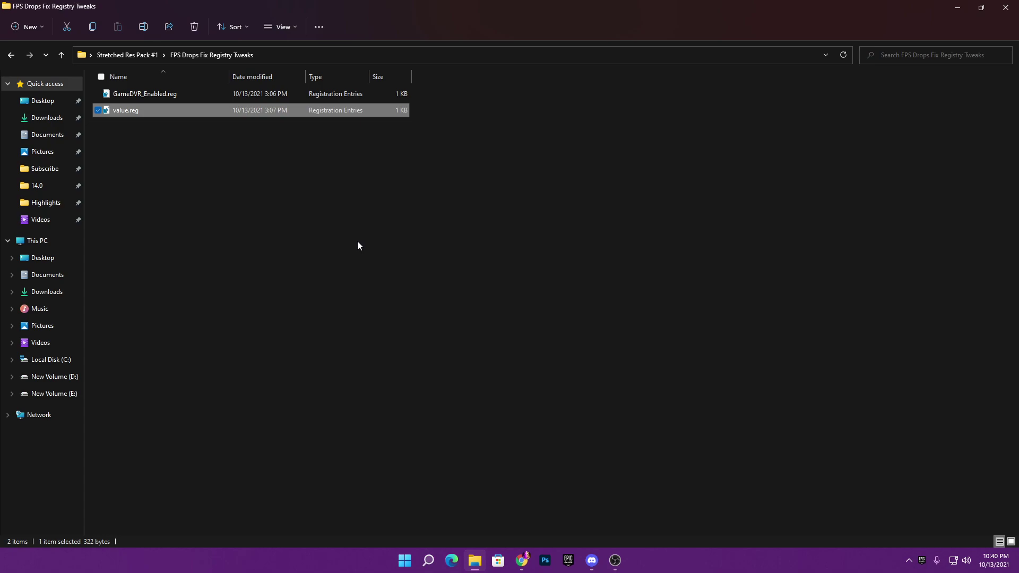
pyautogui.click(118, 55)
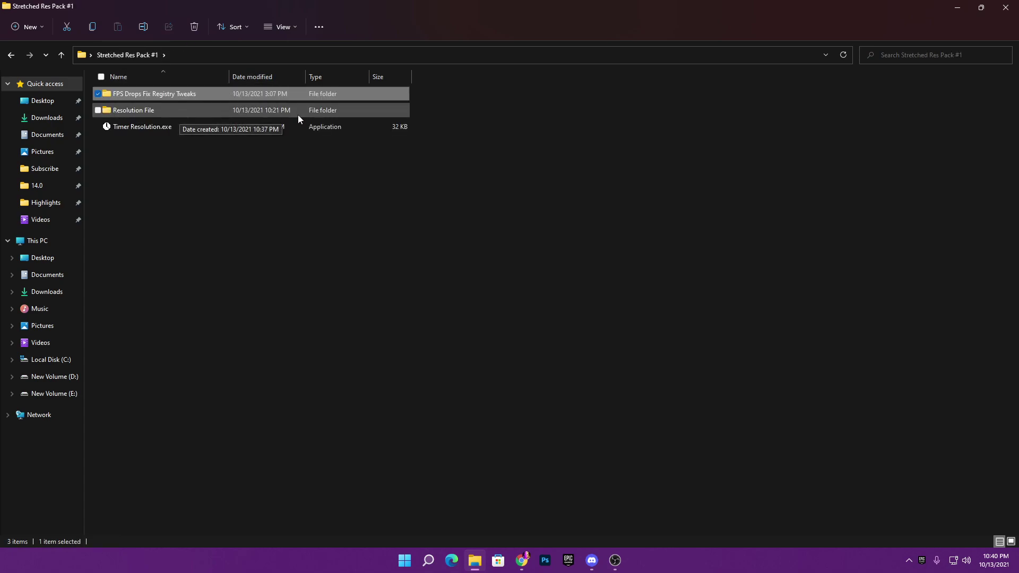
# Copy GameUserSettings.ini from the pack's Resolution File folder
pyautogui.doubleClick(320, 113)
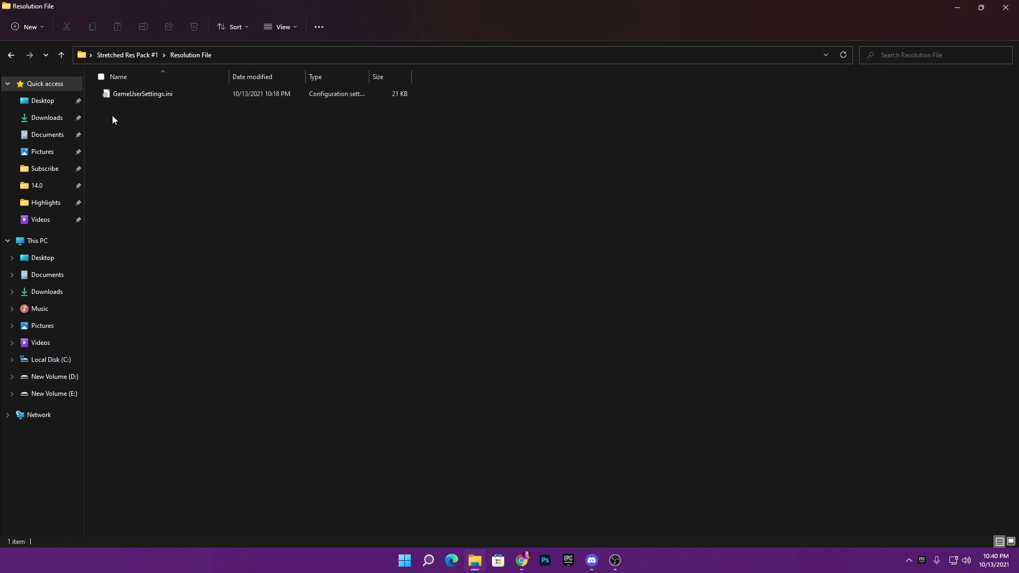
pyautogui.click(132, 93)
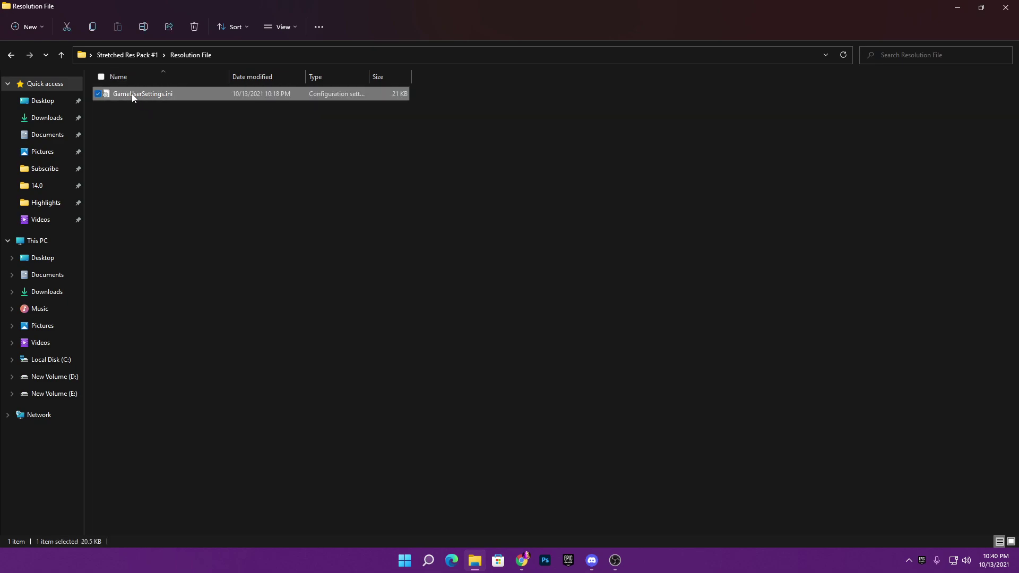
pyautogui.hotkey('ctrl', 'c')
# Go to AppData via the Run box and navigate to Local\FortniteGame\Saved\Config\WindowsClient
pyautogui.press('super+r')
pyautogui.write('ap')
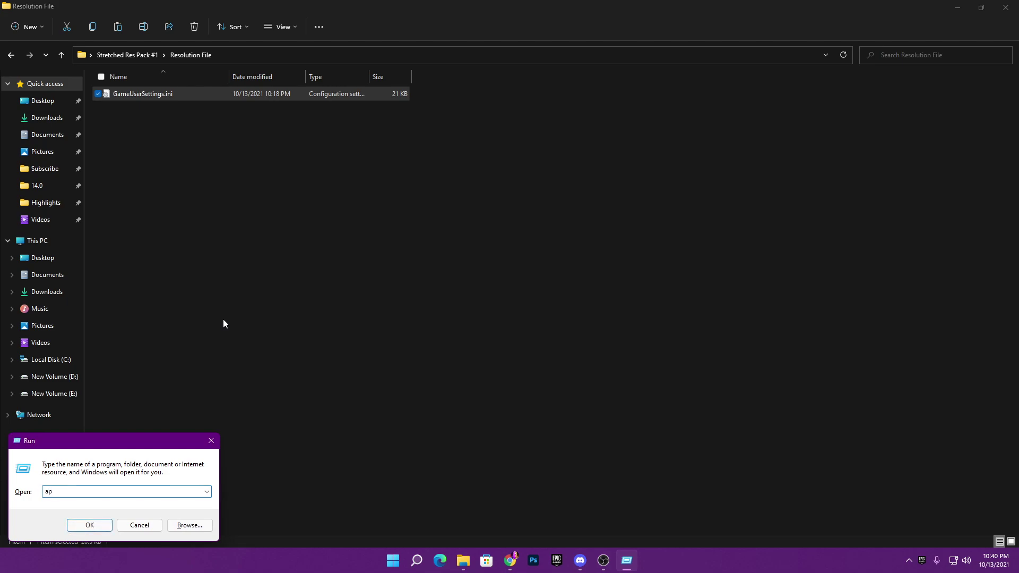
pyautogui.write('pdata')
pyautogui.press('Return')
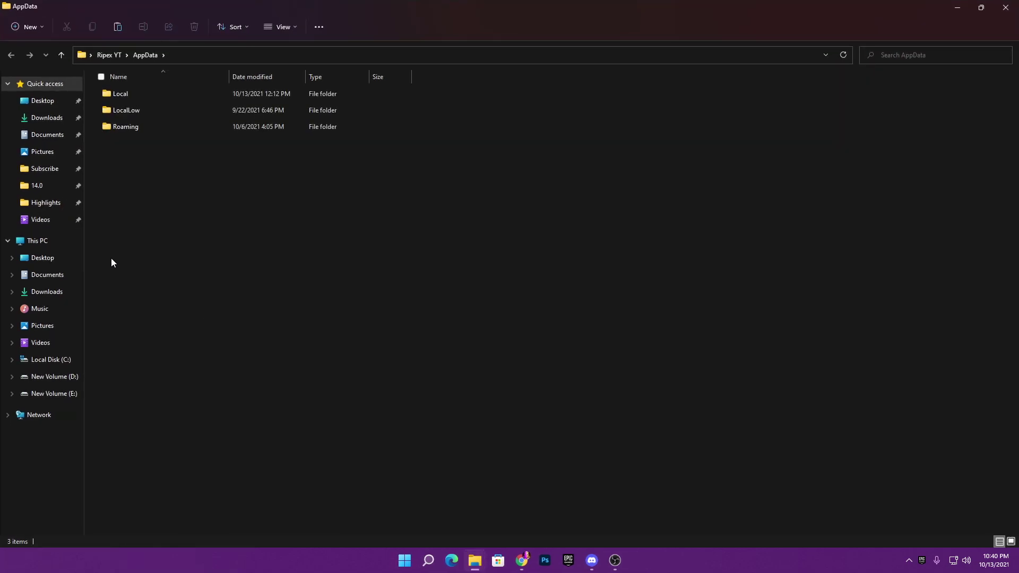
pyautogui.doubleClick(152, 94)
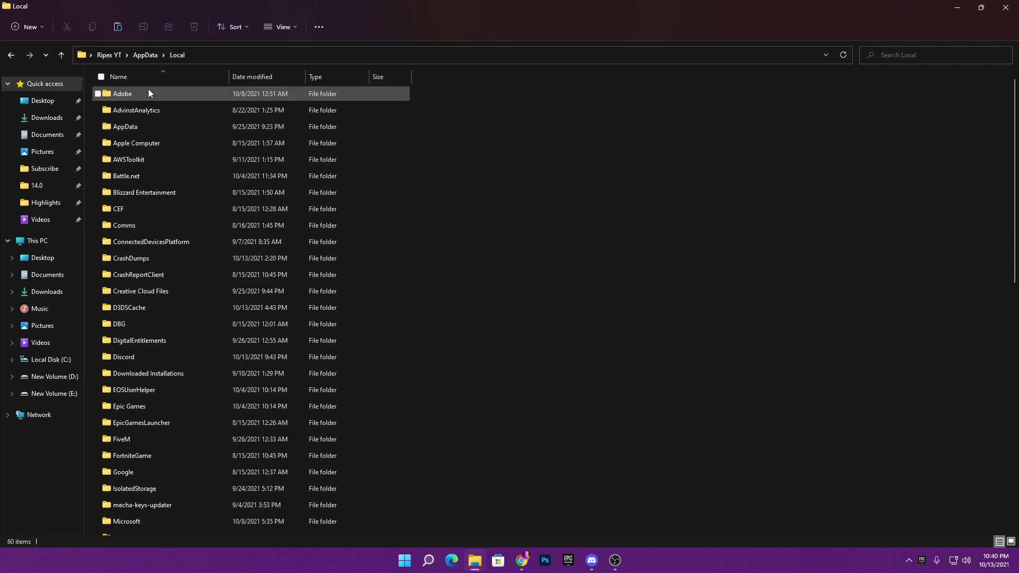
pyautogui.doubleClick(154, 455)
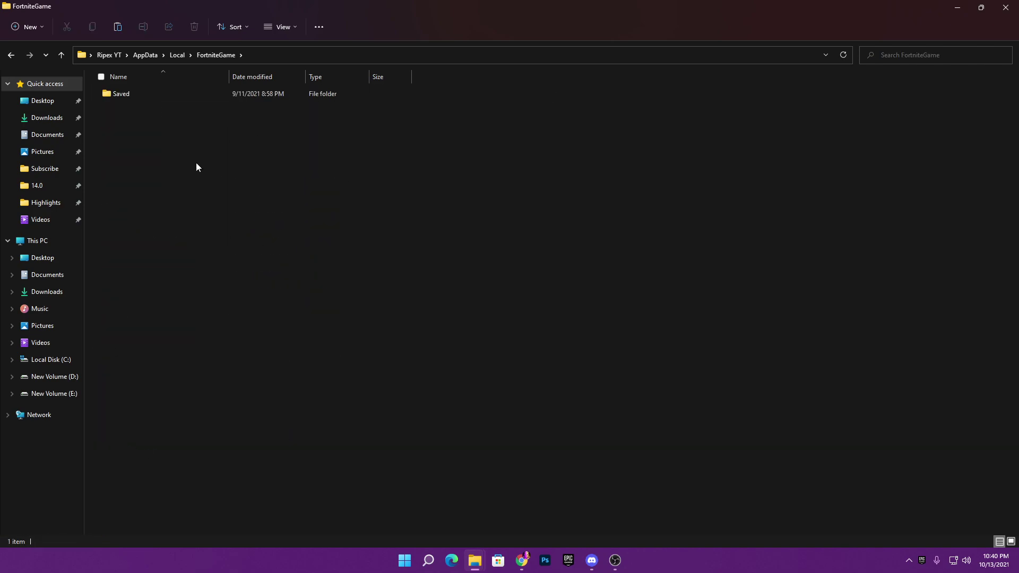
pyautogui.doubleClick(121, 93)
pyautogui.doubleClick(139, 110)
pyautogui.doubleClick(138, 110)
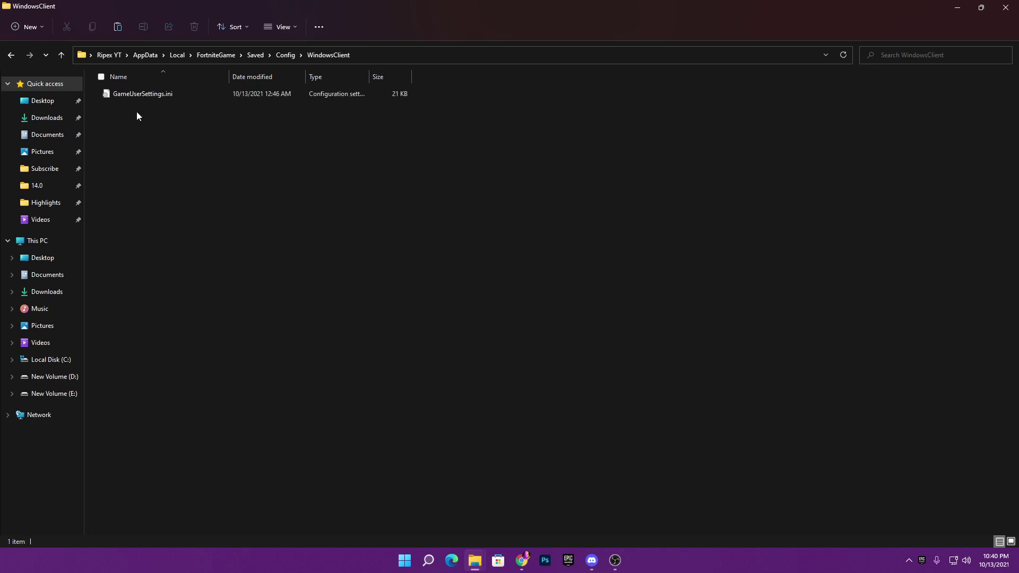
# Paste GameUserSettings.ini, replacing the existing file, then return to Stretched Res Pack #1
pyautogui.rightClick(246, 184)
pyautogui.moveTo(313, 293)
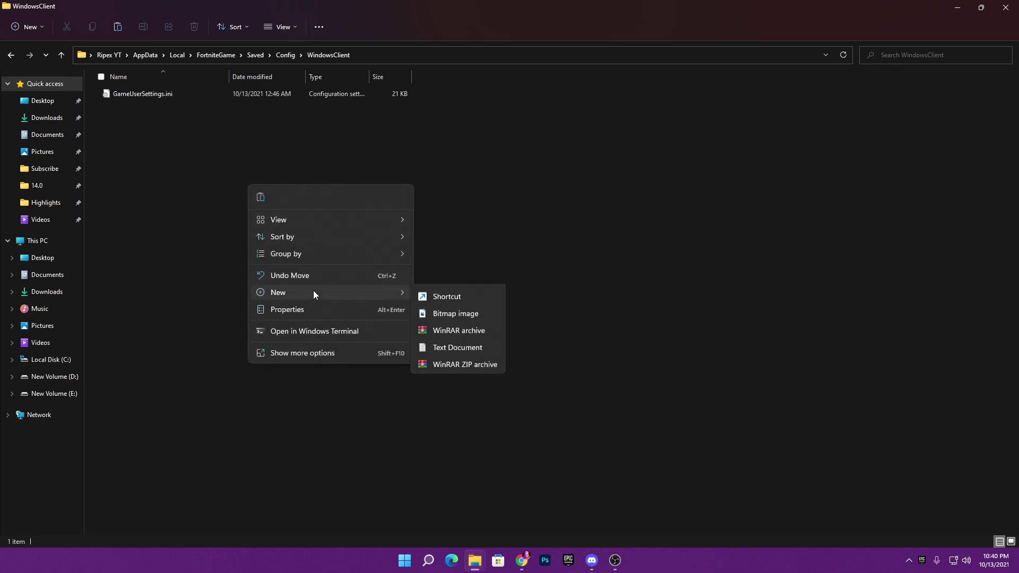
pyautogui.click(532, 253)
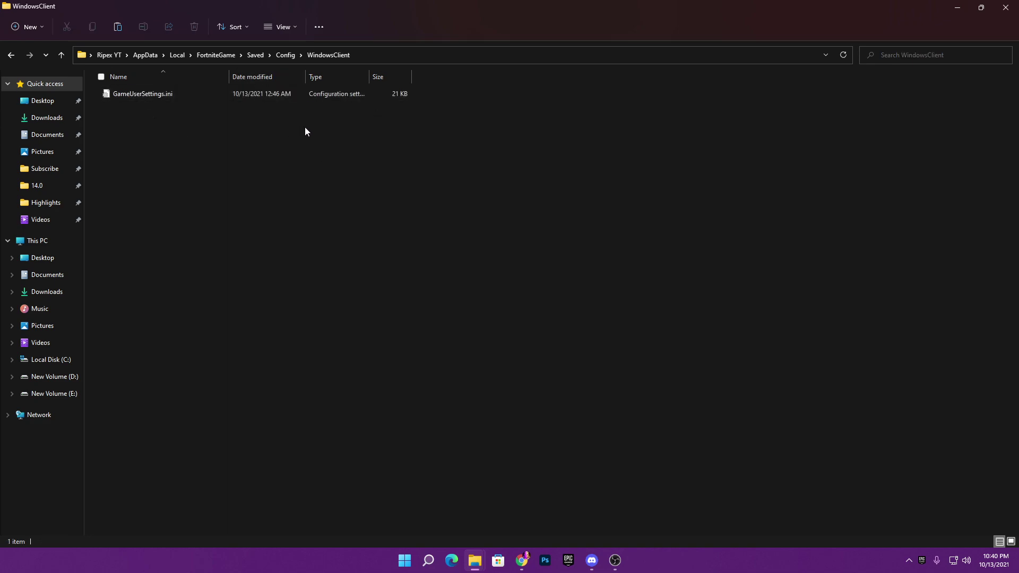
pyautogui.hotkey('ctrl', 'v')
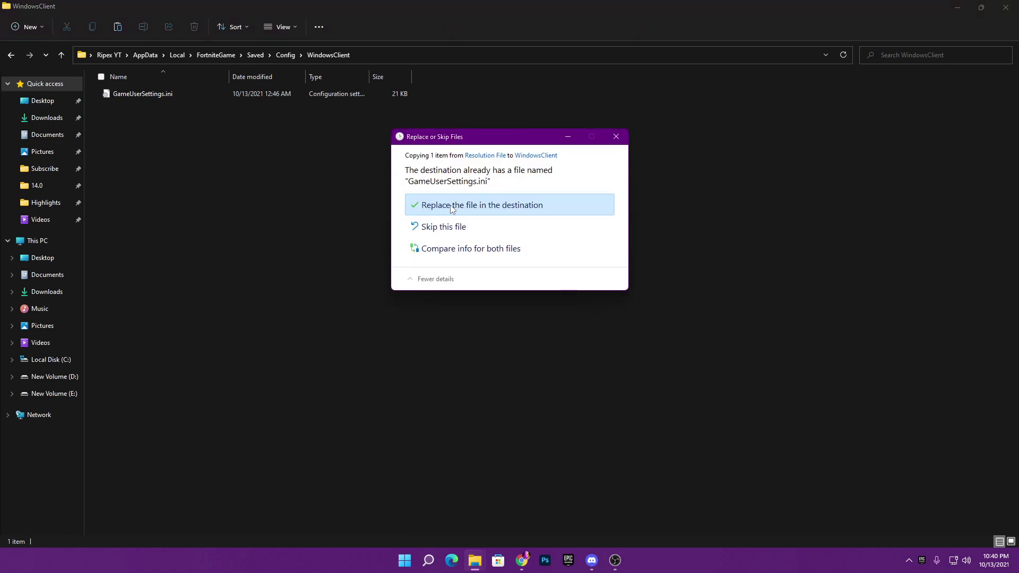
pyautogui.click(452, 207)
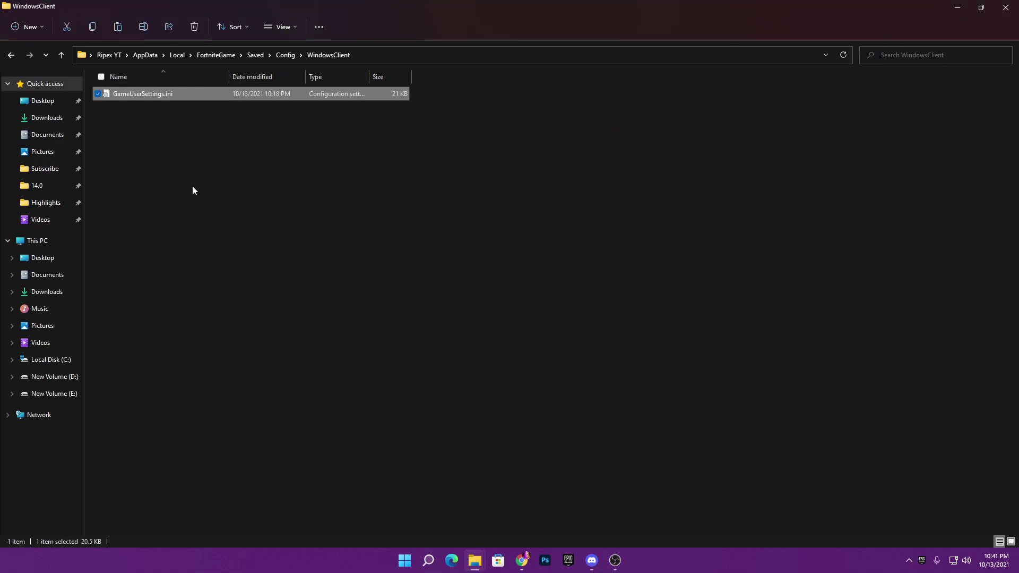
pyautogui.click(1013, 4)
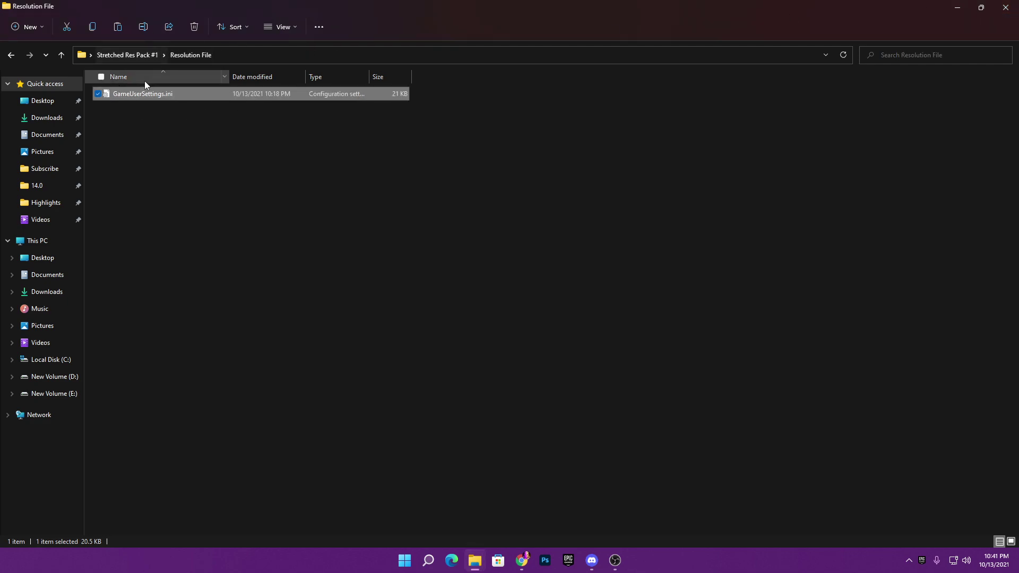
pyautogui.click(124, 55)
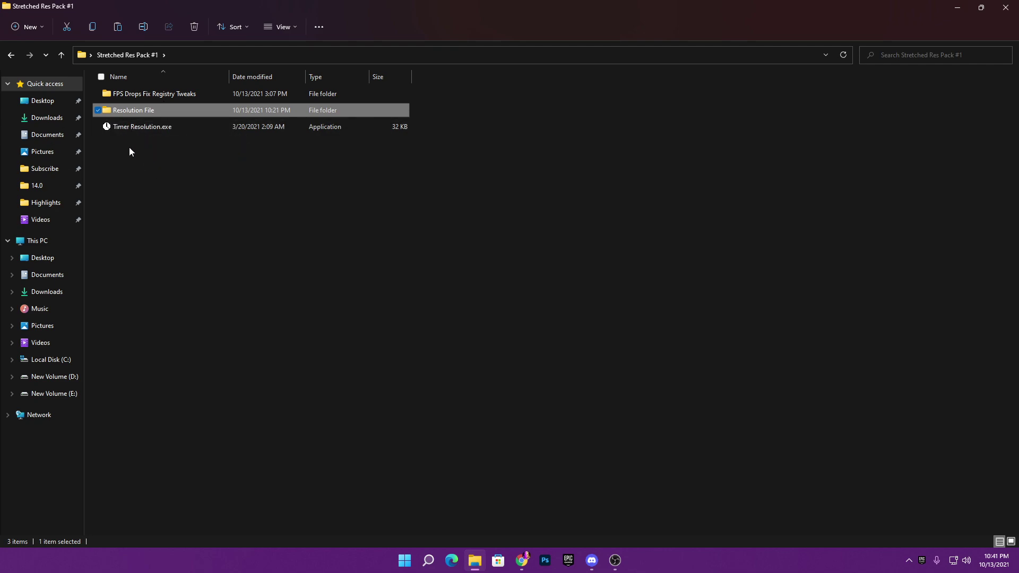
# Launch Timer Resolution.exe at 0.500 ms, minimize it, and close File Explorer
pyautogui.doubleClick(140, 128)
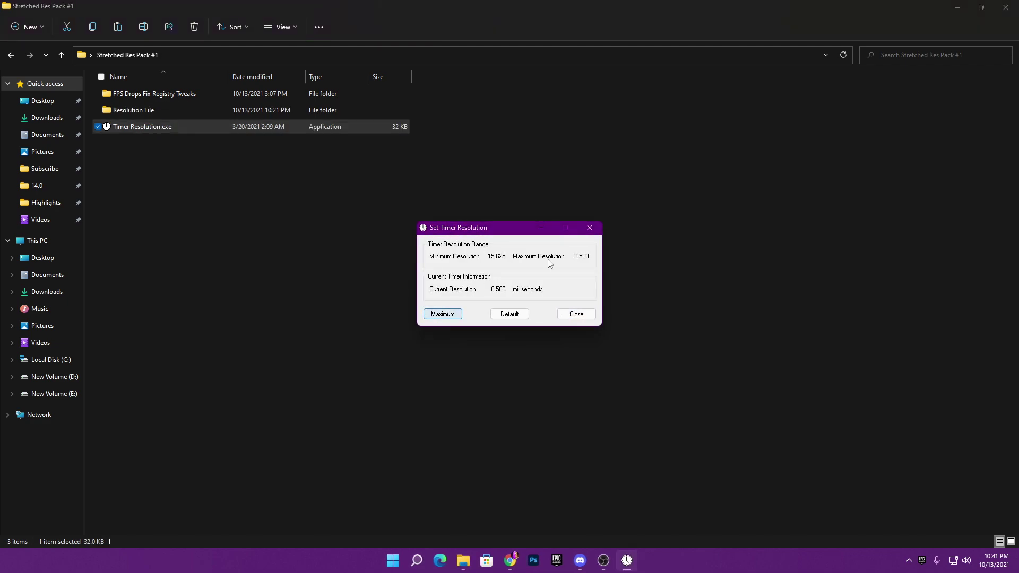
pyautogui.click(540, 228)
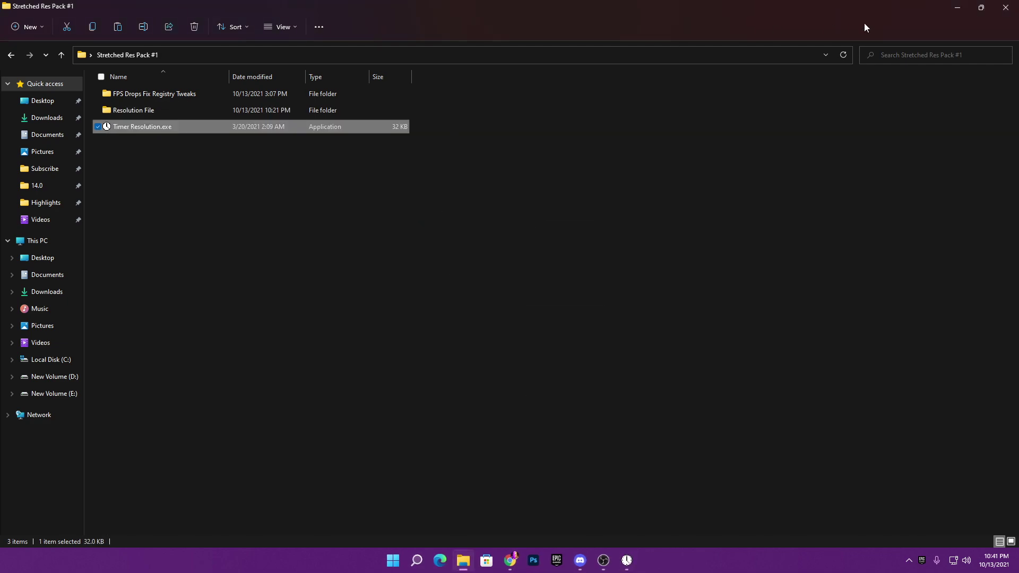
pyautogui.click(1006, 8)
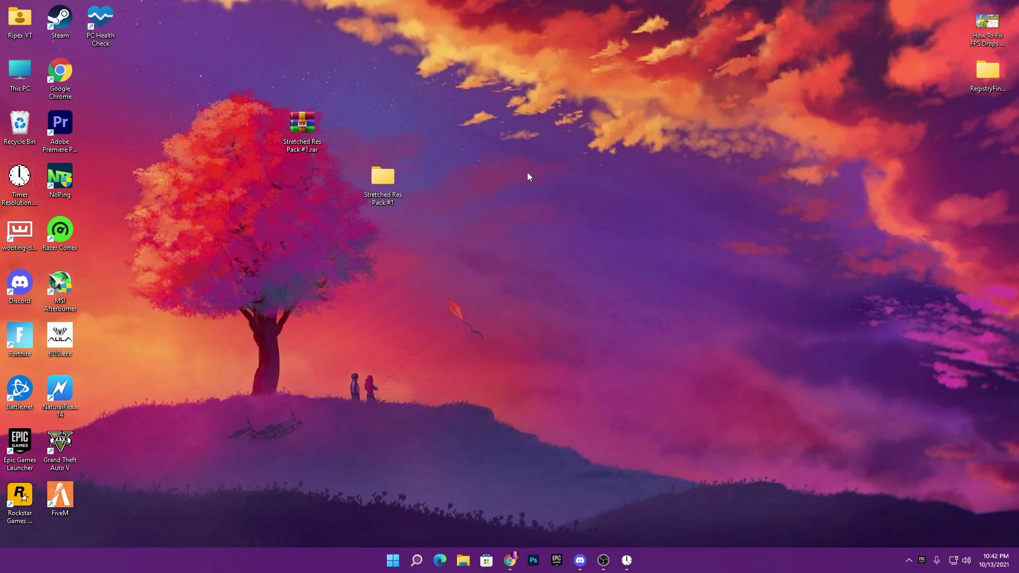
# Open Display settings from the desktop, browse the resolution list unchanged, then open Advanced display
pyautogui.rightClick(604, 162)
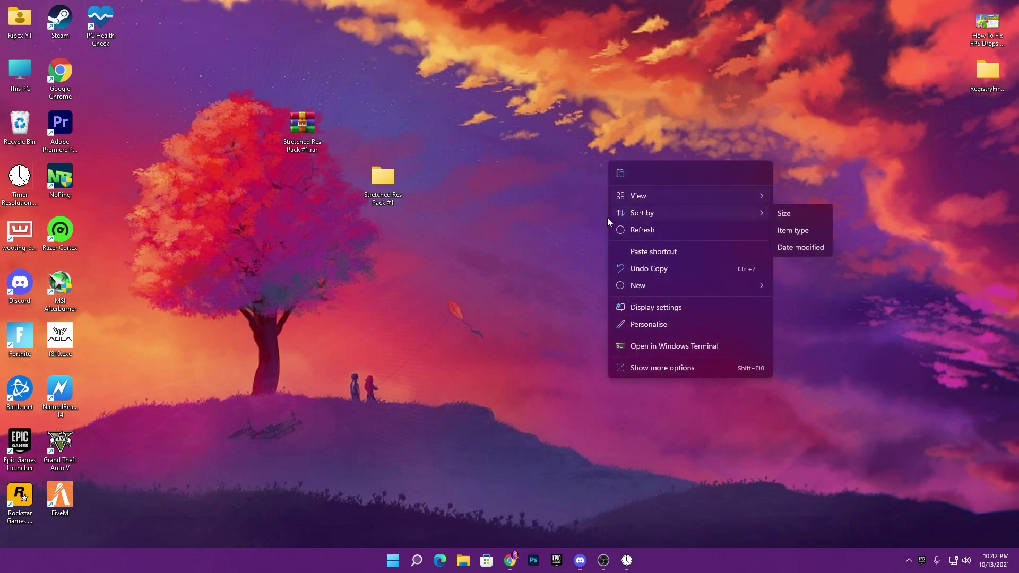
pyautogui.click(635, 310)
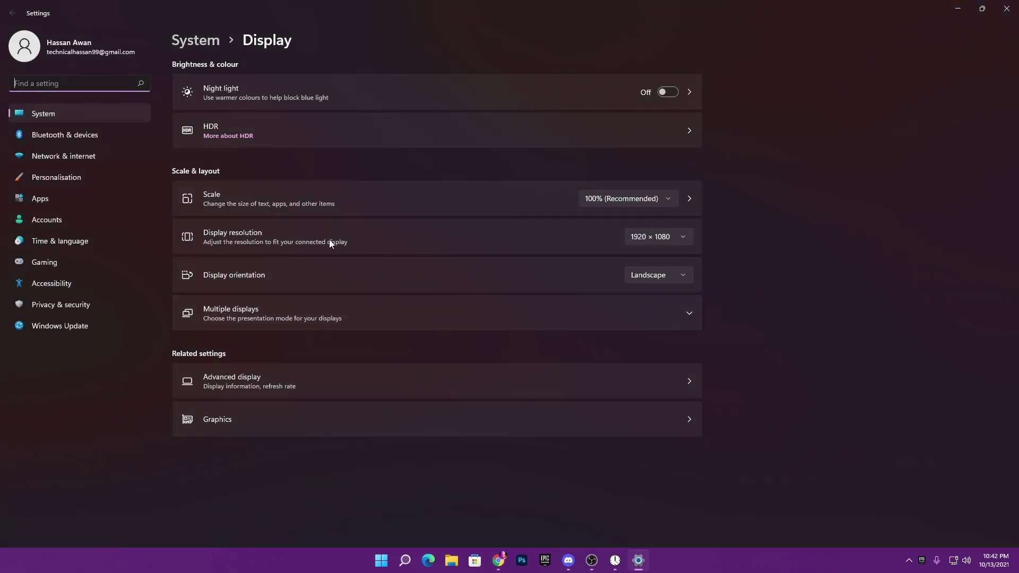
pyautogui.click(640, 241)
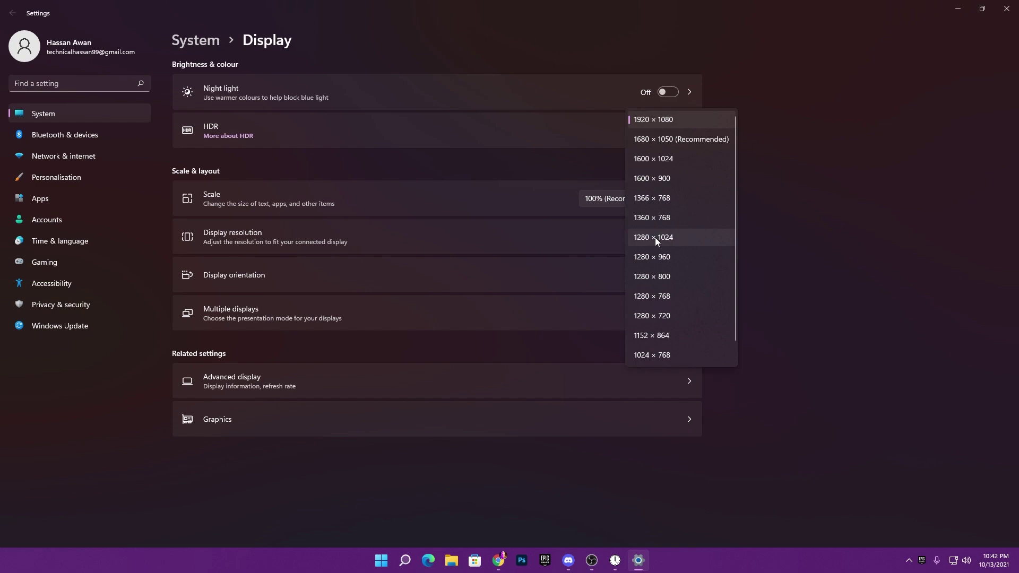
pyautogui.scroll(-1, 655, 237)
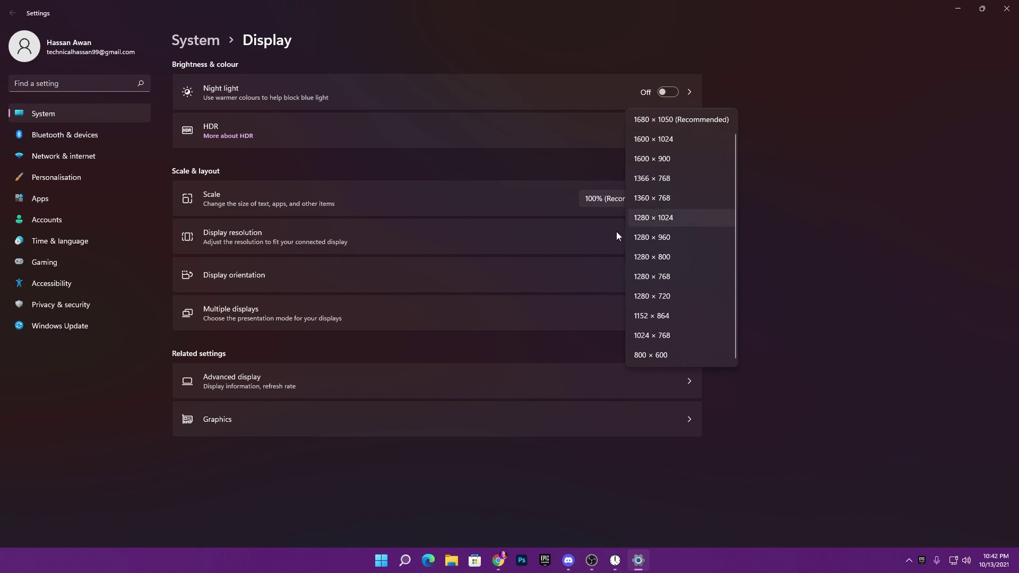
pyautogui.click(281, 383)
pyautogui.click(224, 386)
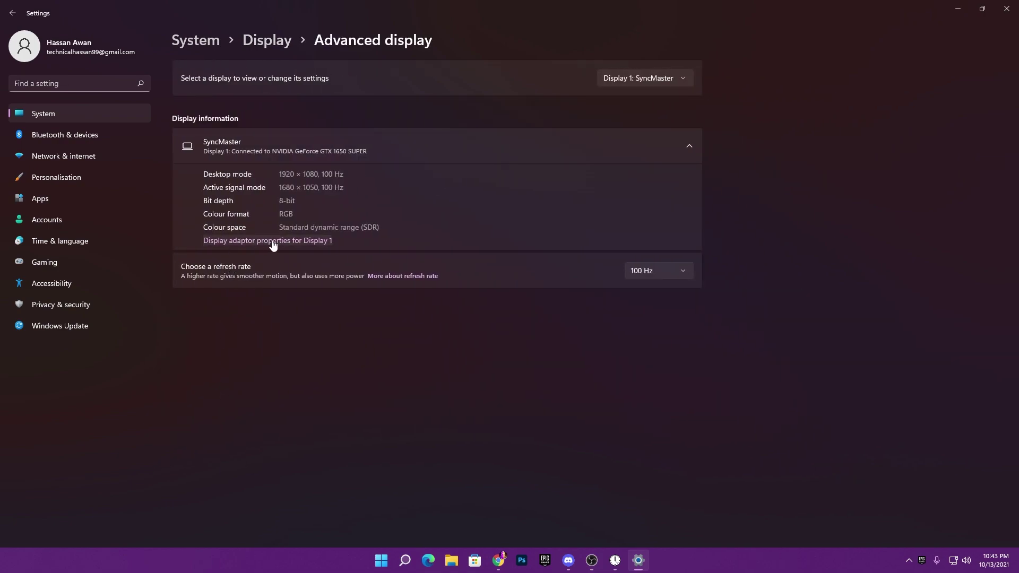
# Apply and keep the 768 by 500, 120 Hertz mode from the adapter's mode list, then close Settings
pyautogui.click(295, 243)
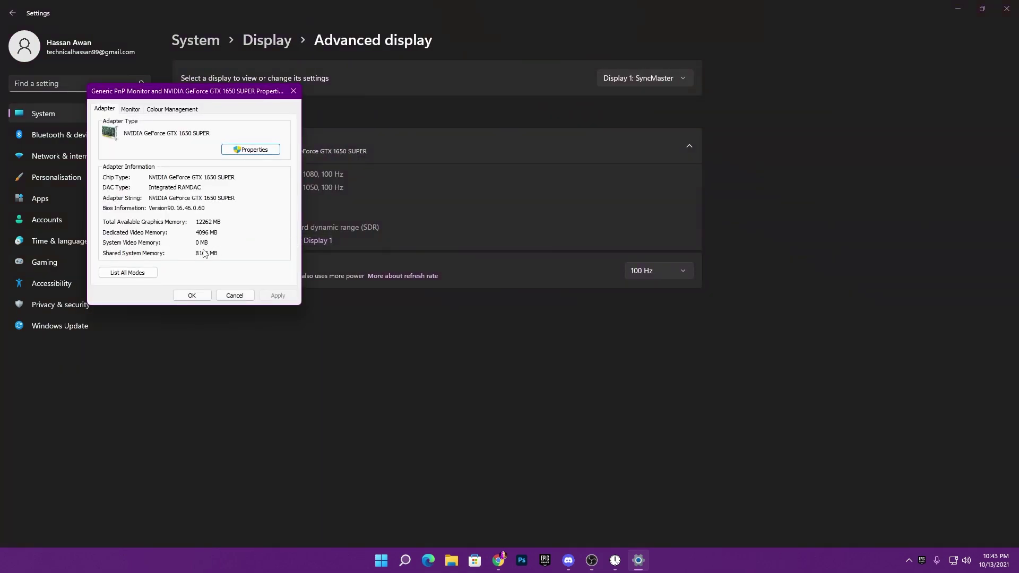
pyautogui.click(110, 277)
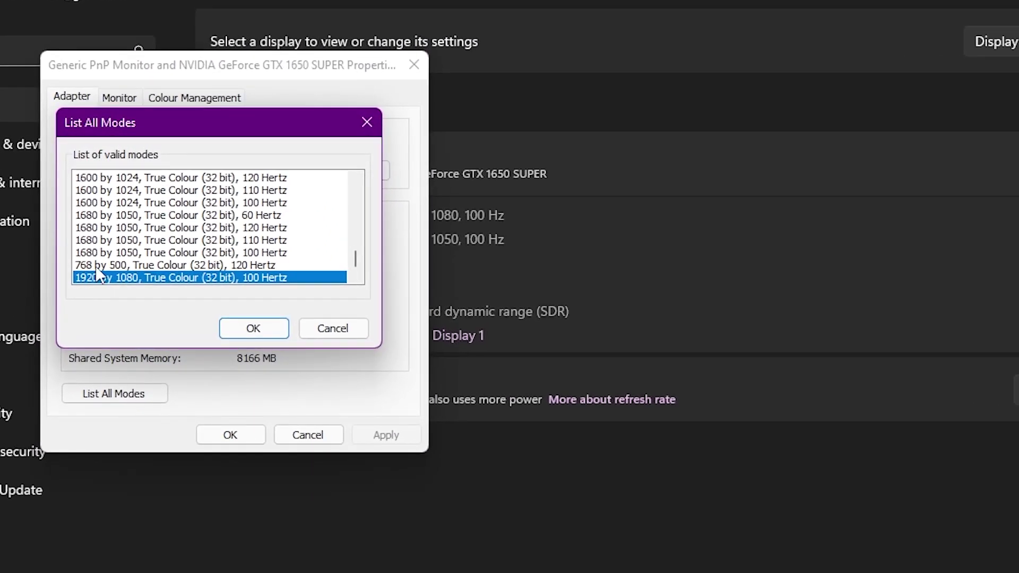
pyautogui.click(150, 266)
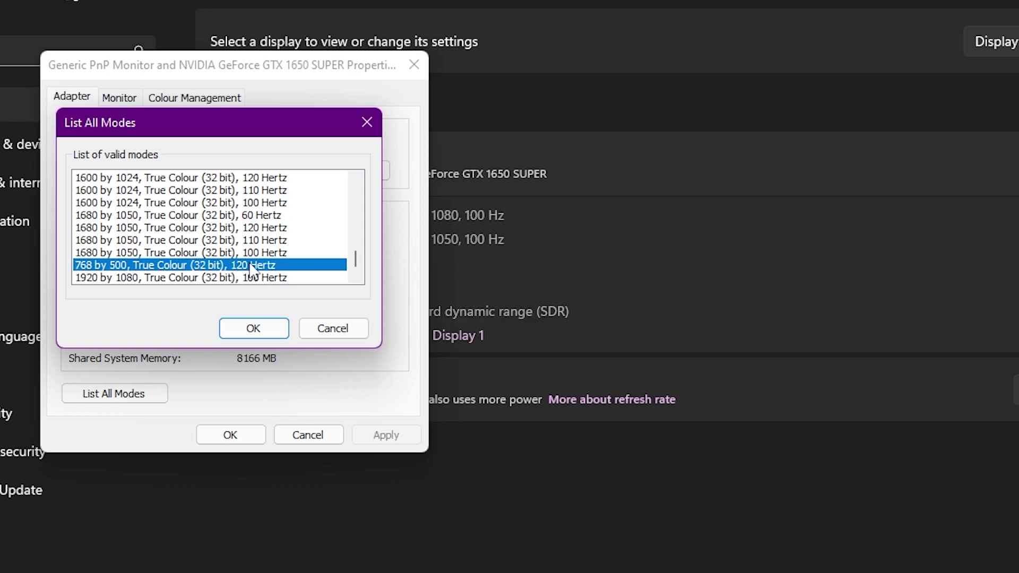
pyautogui.click(253, 330)
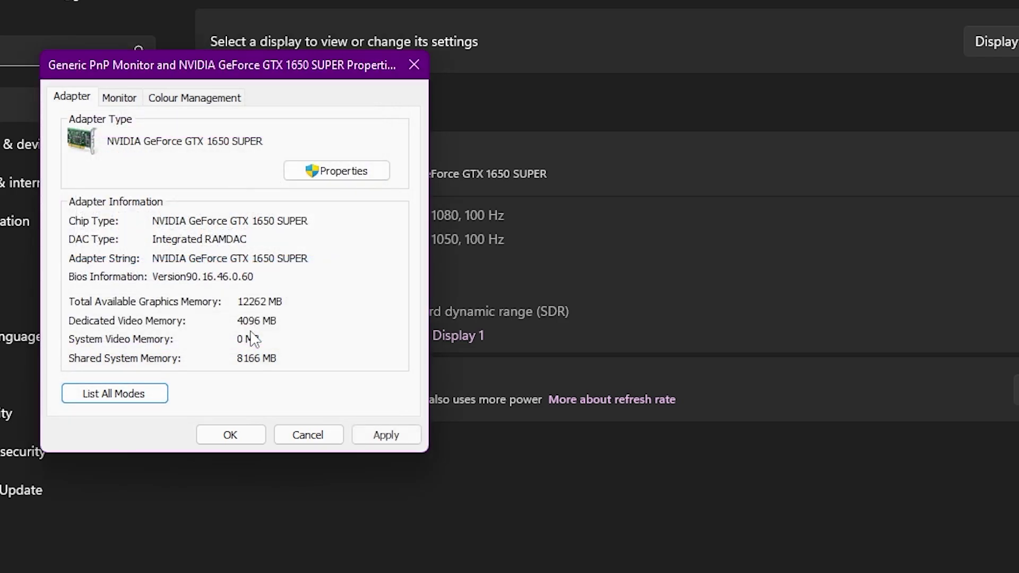
pyautogui.click(383, 436)
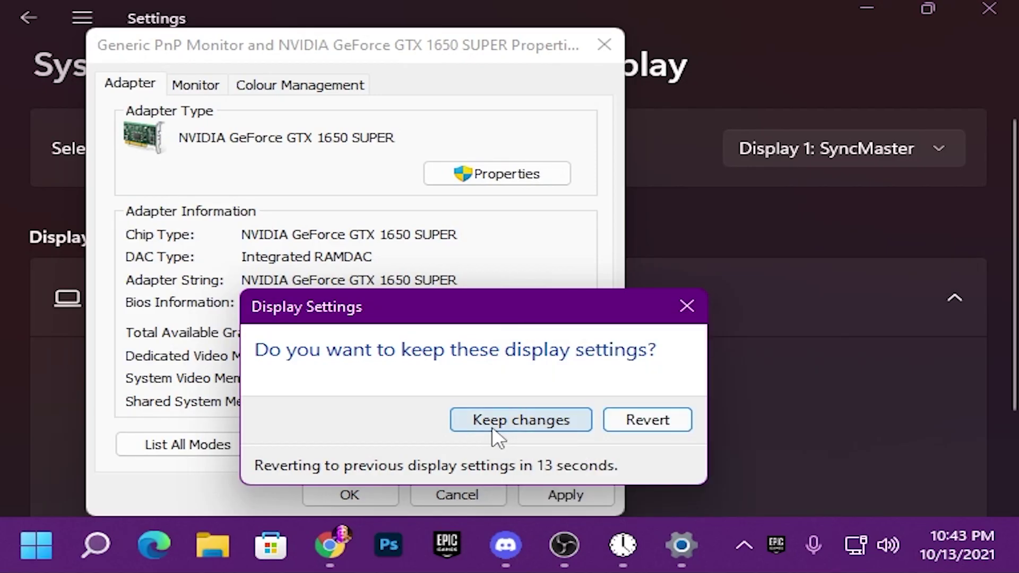
pyautogui.click(495, 422)
pyautogui.click(348, 494)
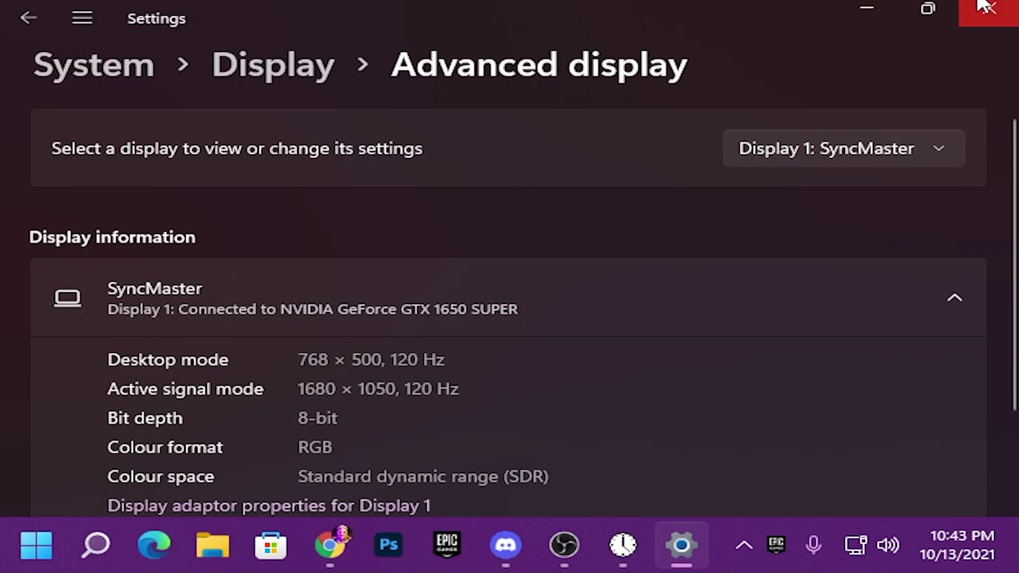
pyautogui.click(984, 6)
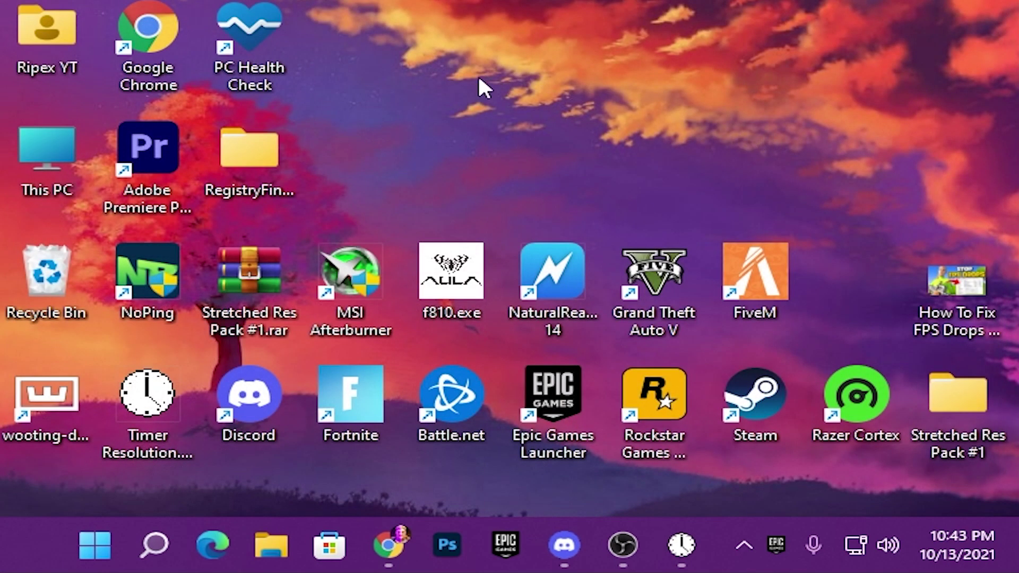
# Launch Fortnite from its desktop shortcut to play at stretched 768 × 500
pyautogui.click(346, 390)
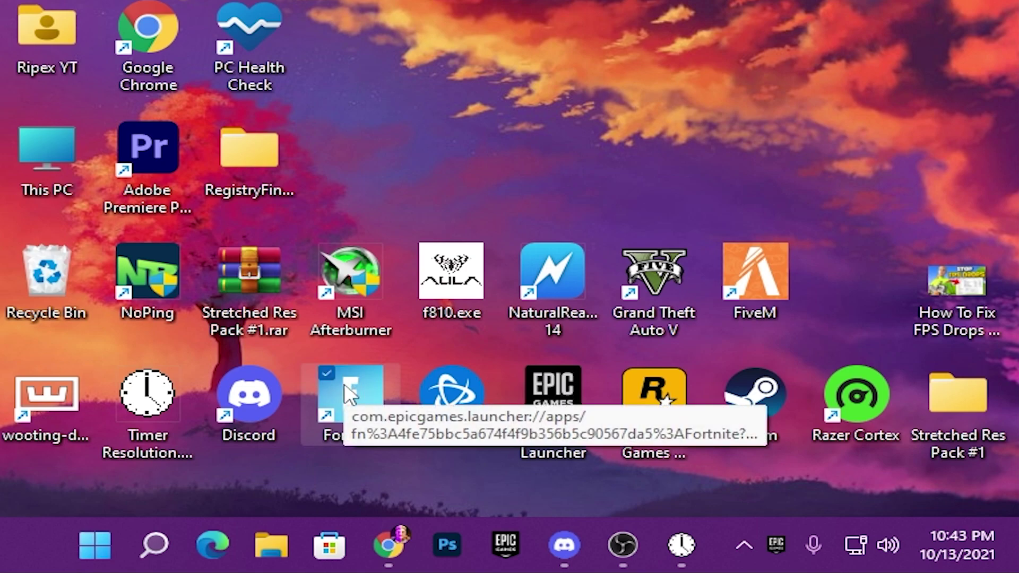
pyautogui.doubleClick(348, 393)
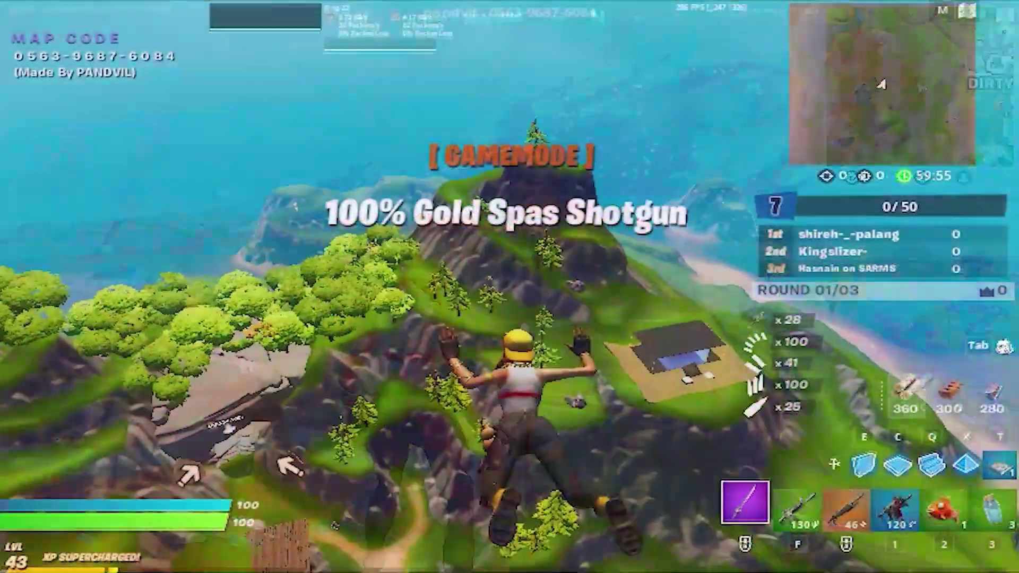
# Move the pump shotgun into loadout slot one and swap the blue and green weapons
pyautogui.press('Tab')
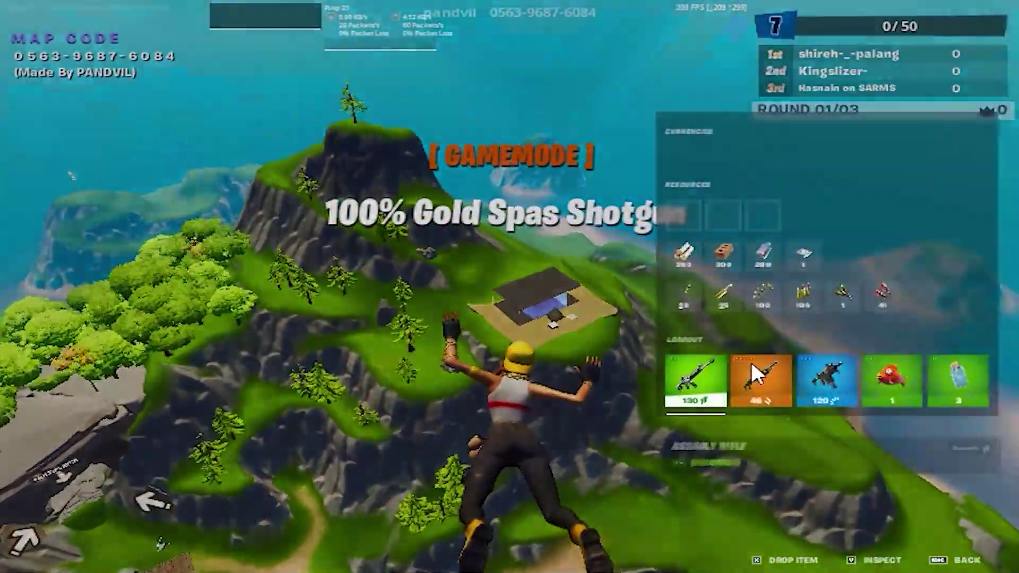
pyautogui.click(750, 371)
pyautogui.click(715, 381)
pyautogui.click(826, 373)
pyautogui.click(763, 380)
# Return to gameplay, skydive, and deploy the glider to descend to the ground
pyautogui.press('Tab')
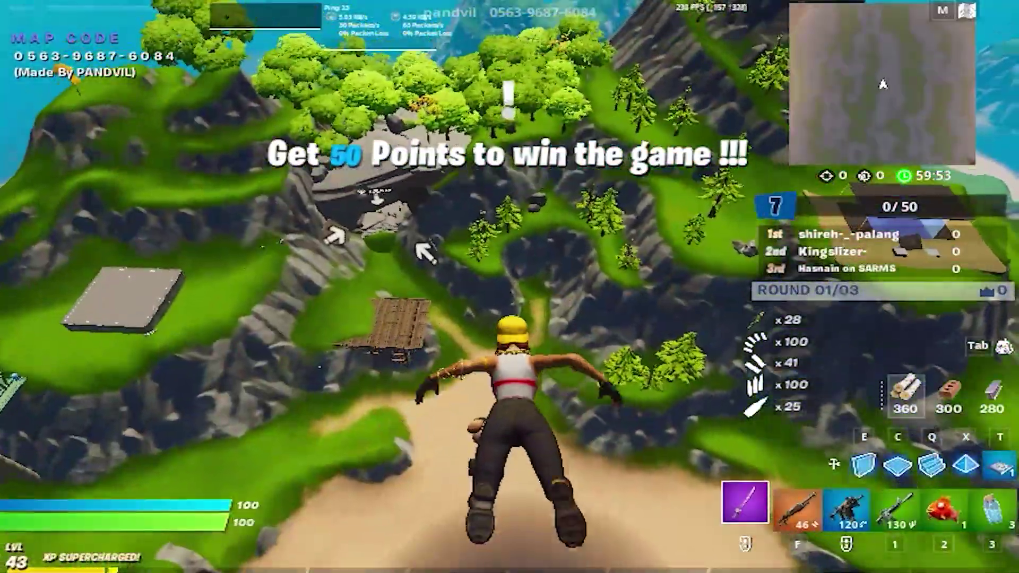
pyautogui.press('space')
pyautogui.press('space')
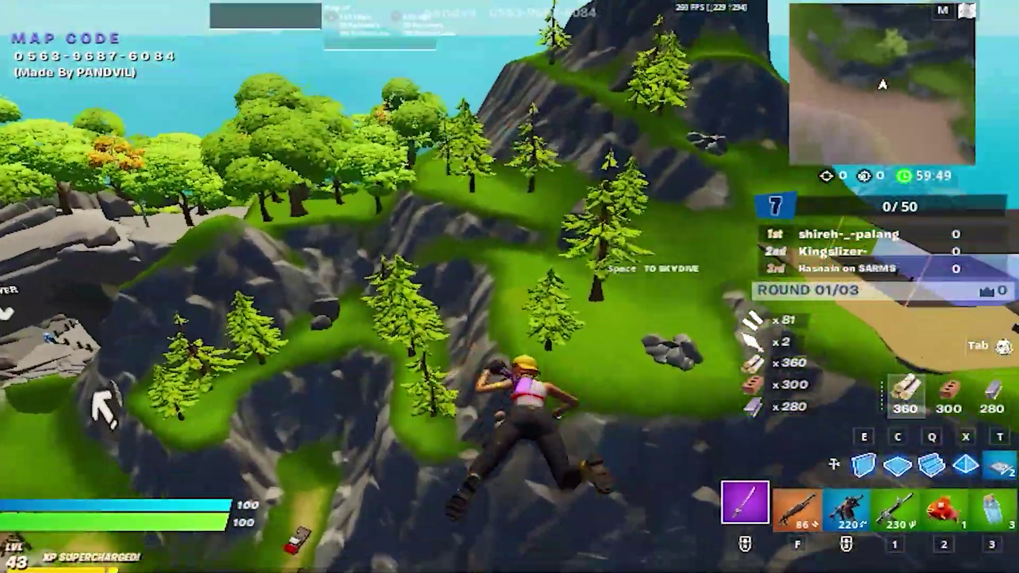
pyautogui.press('space')
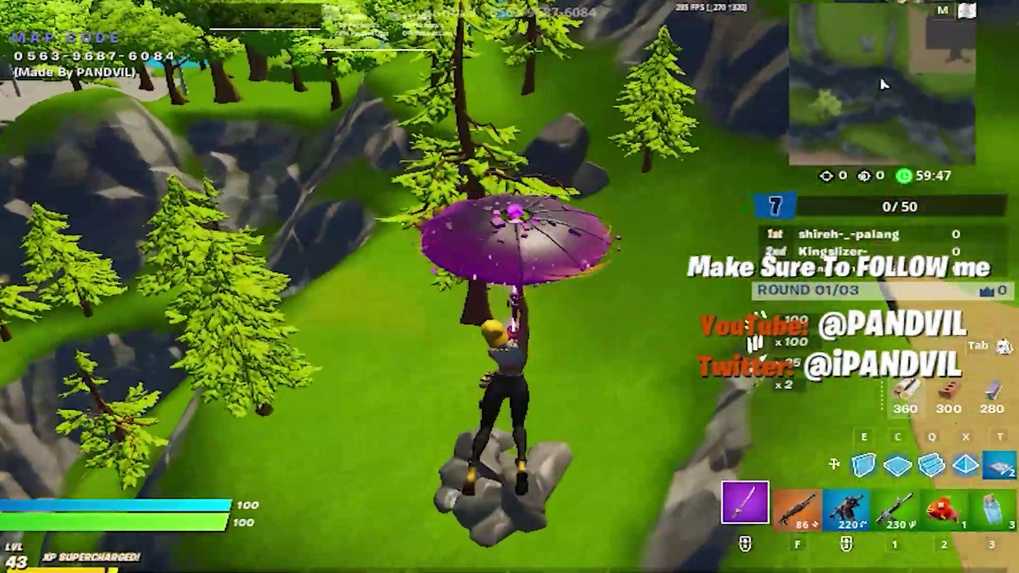